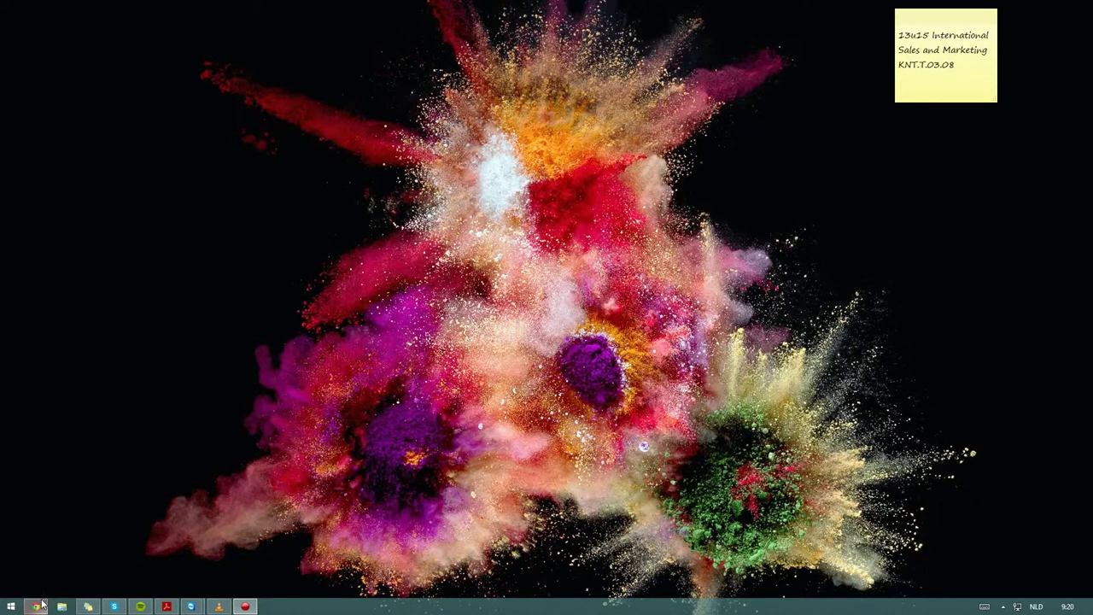
Step: Launch Chrome in a new maximized window and switch to the browser profile with the pizza picture
{"action": "right_click", "coordinate": [36, 606]}
{"action": "left_click", "coordinate": [39, 516]}
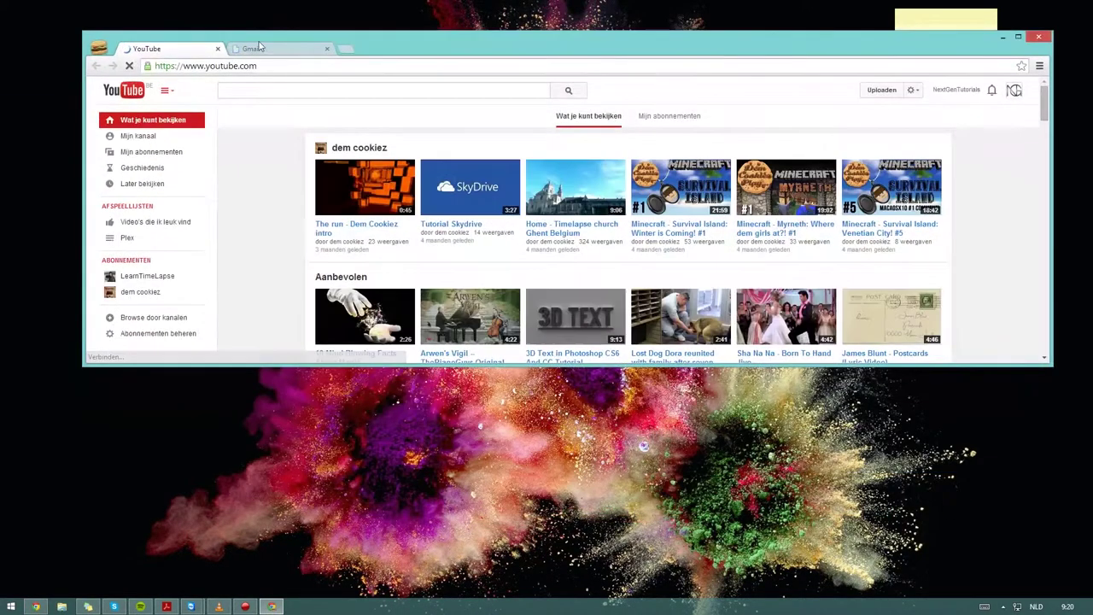
{"action": "double_click", "coordinate": [432, 48]}
{"action": "left_click", "coordinate": [12, 7]}
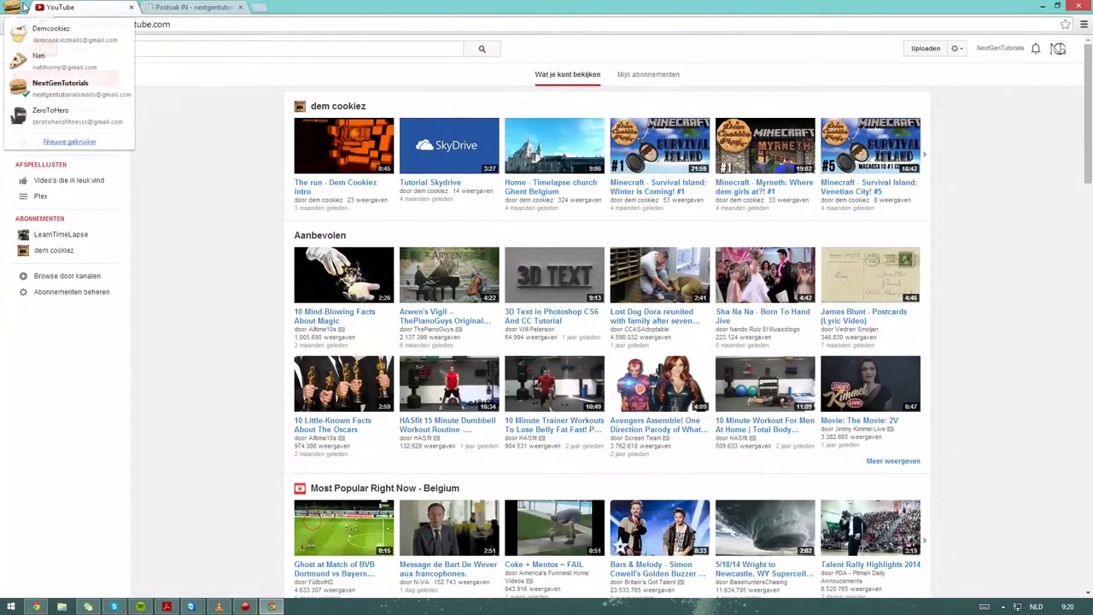
{"action": "left_click", "coordinate": [38, 70]}
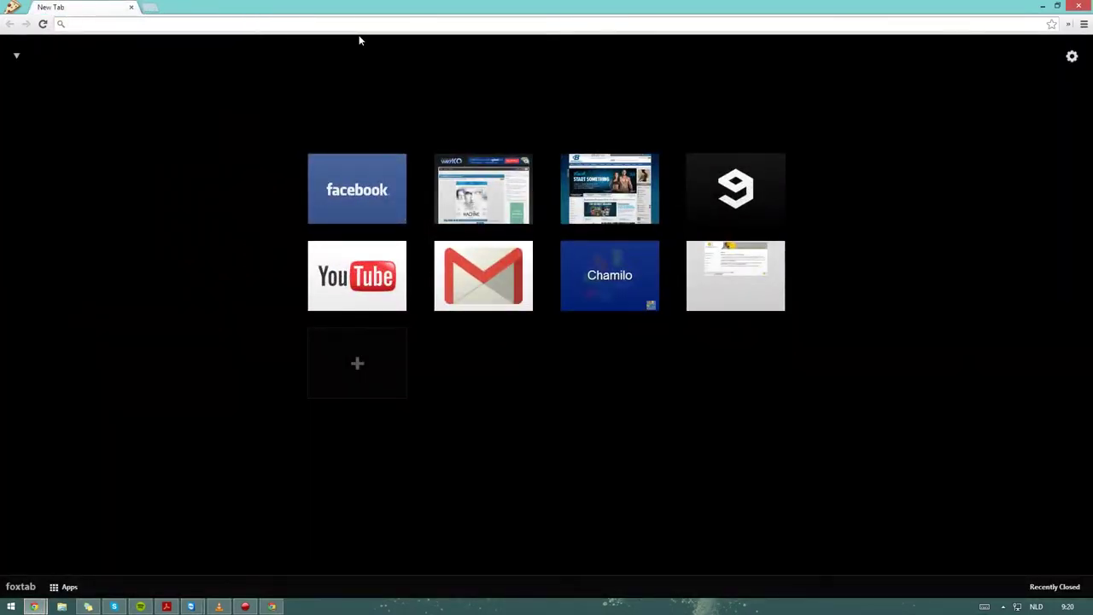
Step: Open the LinkedIn home page in the new browser window
{"action": "type", "text": "link"}
{"action": "key", "text": "Return"}
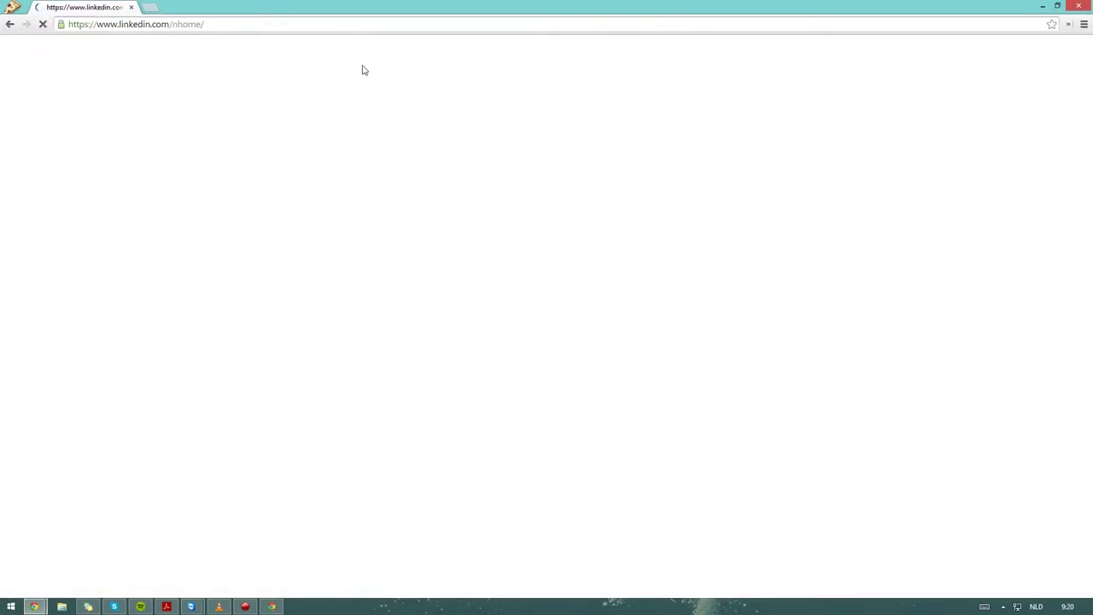
{"action": "mouse_move", "coordinate": [365, 89]}
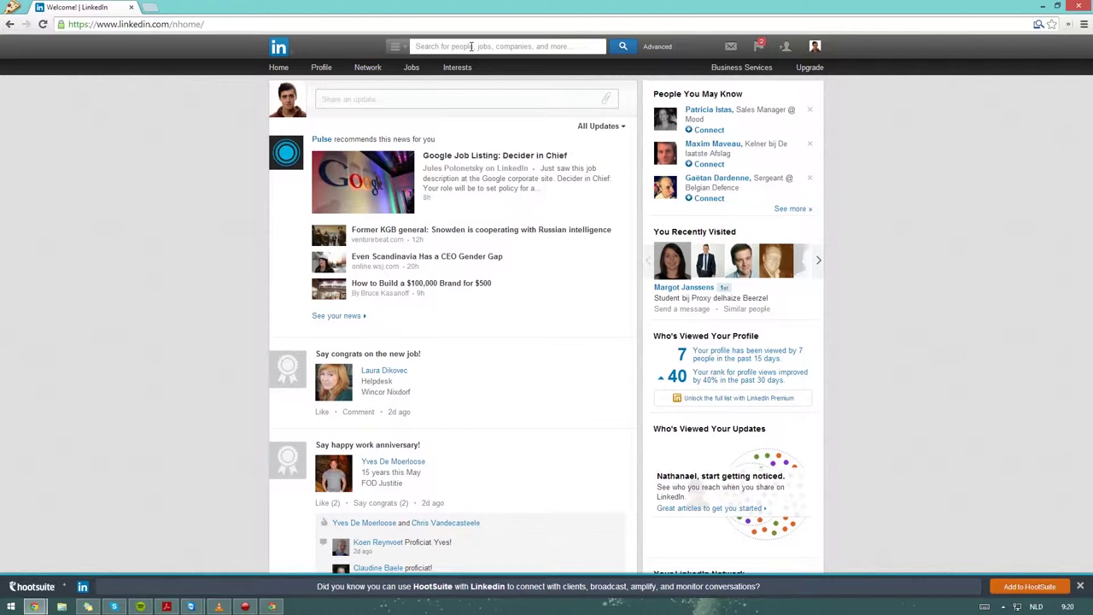
Step: Go to the LinkedIn Groups page and advance its tour to the hint about keeping up with discussions
{"action": "mouse_move", "coordinate": [468, 69]}
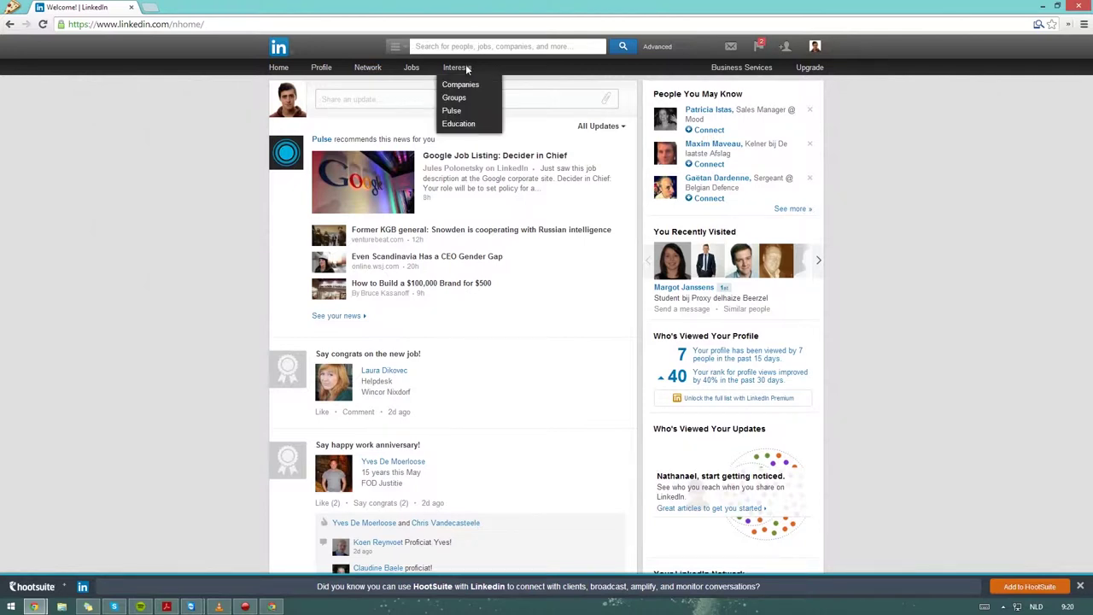
{"action": "left_click", "coordinate": [452, 97]}
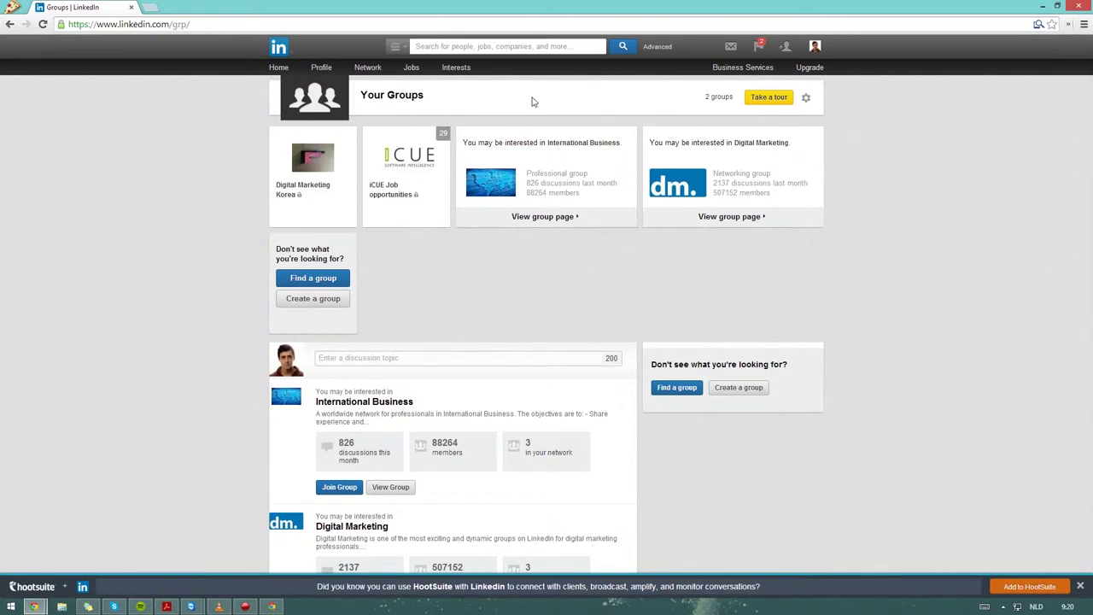
{"action": "left_click", "coordinate": [758, 97]}
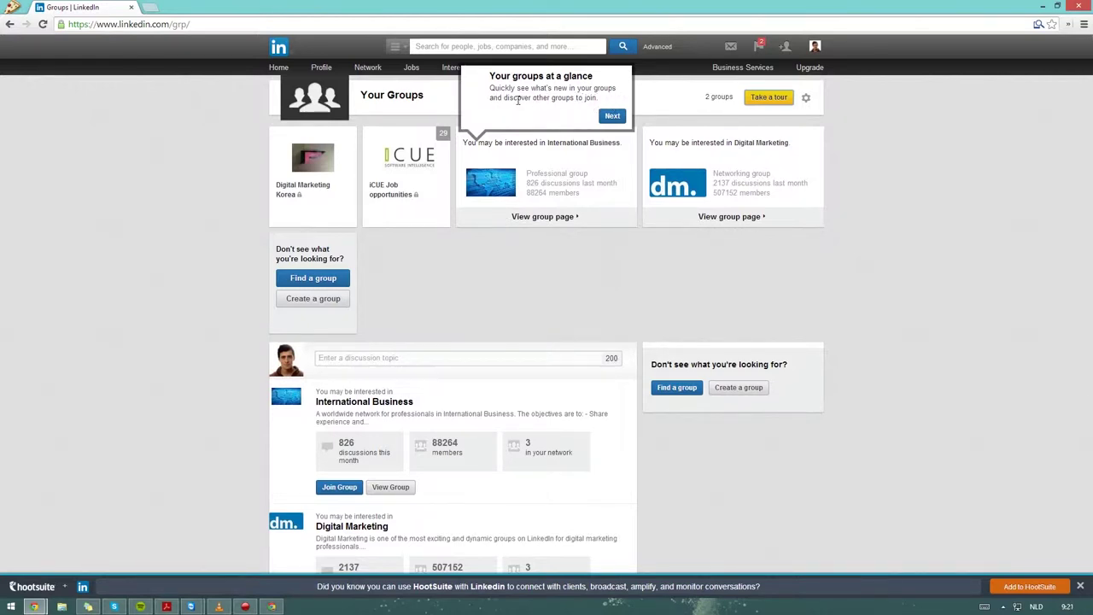
{"action": "left_click", "coordinate": [612, 118]}
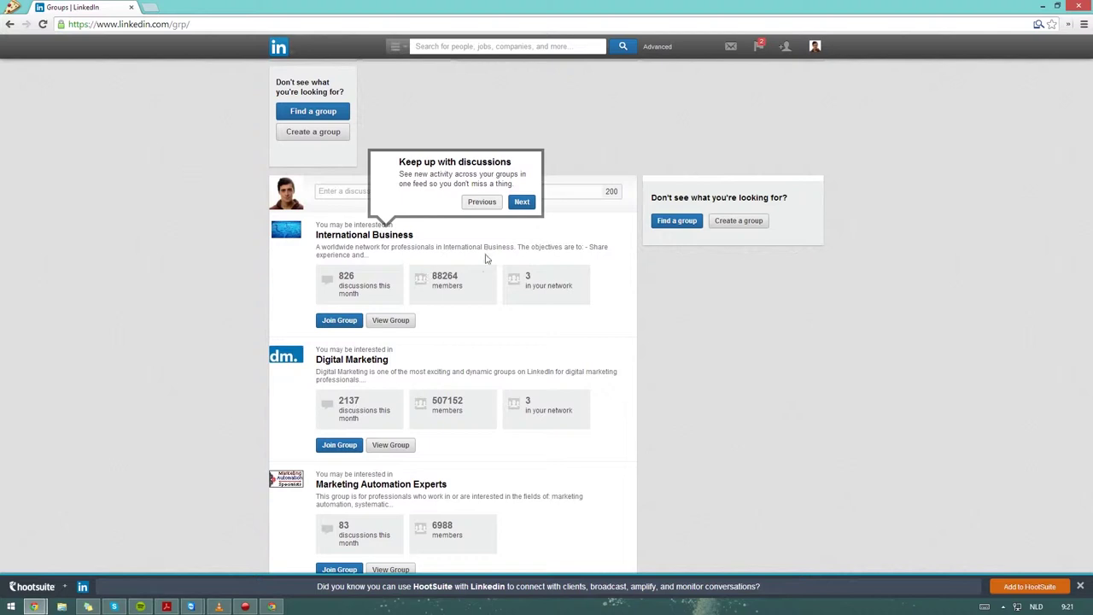
Step: Open the Create a Group form and examine its name, type, description, website, access and members-only options
{"action": "left_click", "coordinate": [739, 224]}
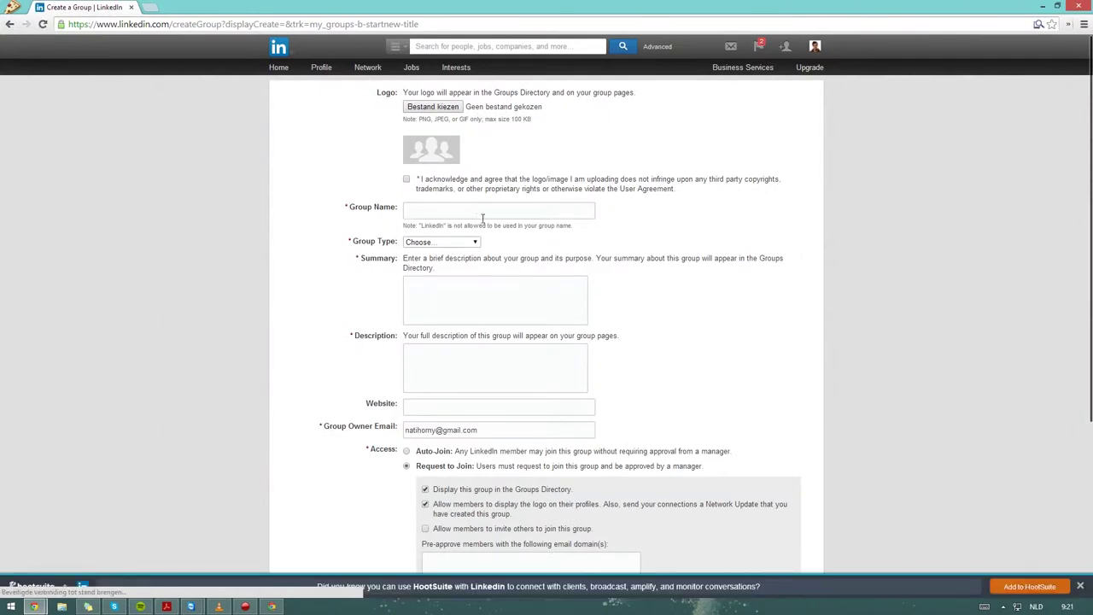
{"action": "left_click", "coordinate": [454, 211]}
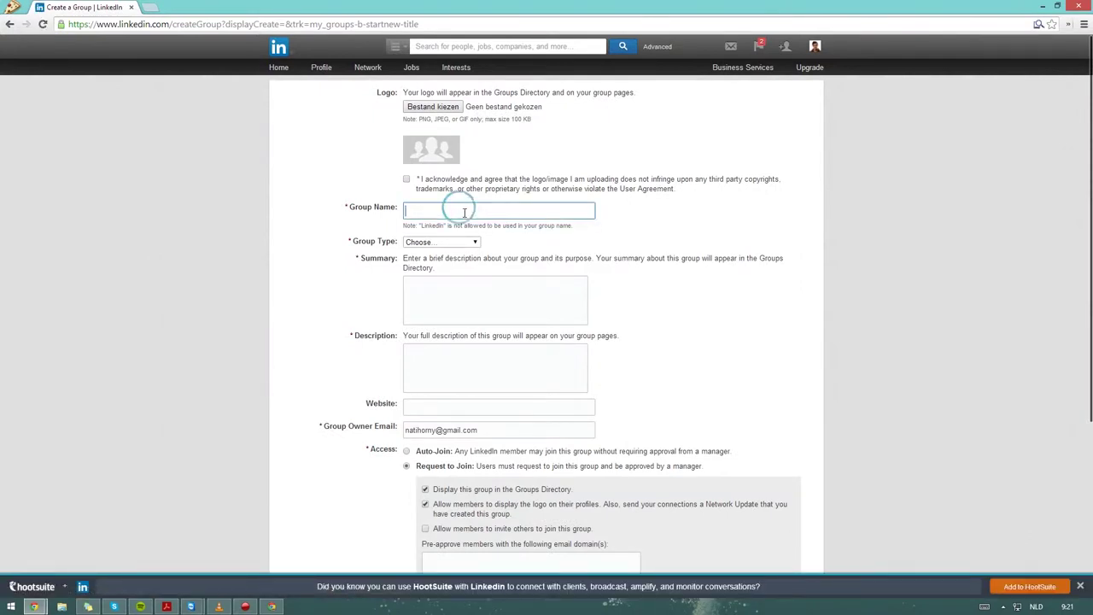
{"action": "left_click", "coordinate": [435, 243]}
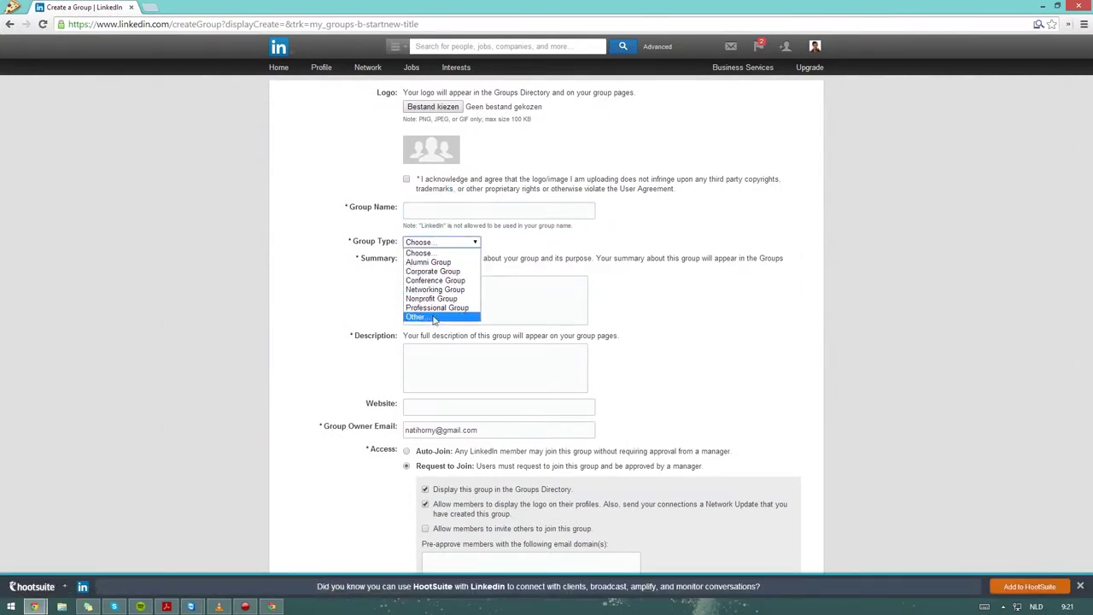
{"action": "left_click", "coordinate": [346, 286]}
{"action": "scroll", "coordinate": [408, 296], "scroll_direction": "down", "scroll_amount": 2}
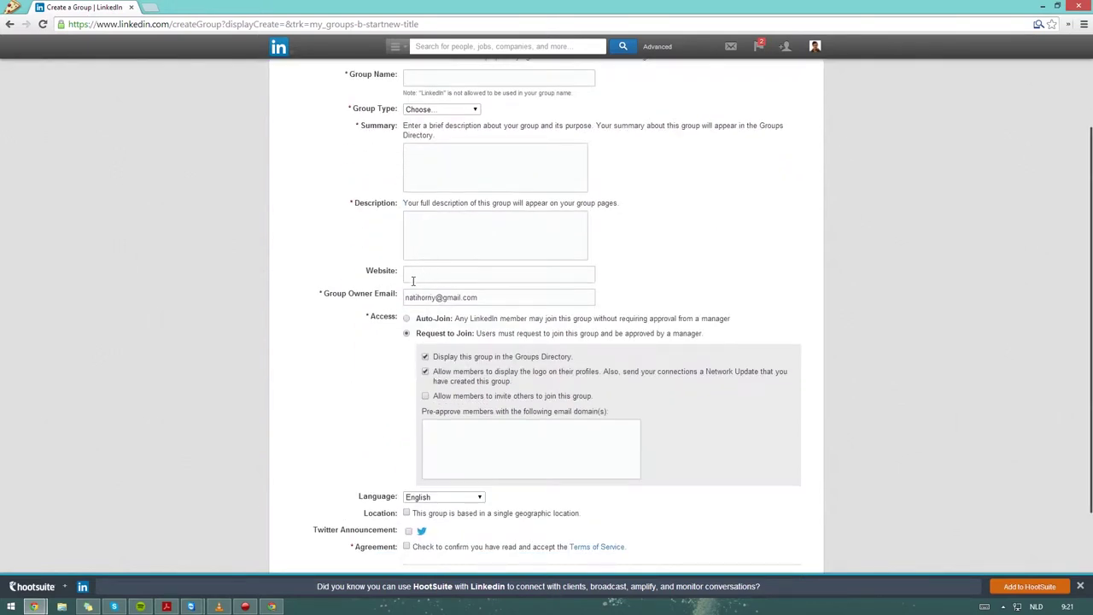
{"action": "left_click", "coordinate": [427, 274]}
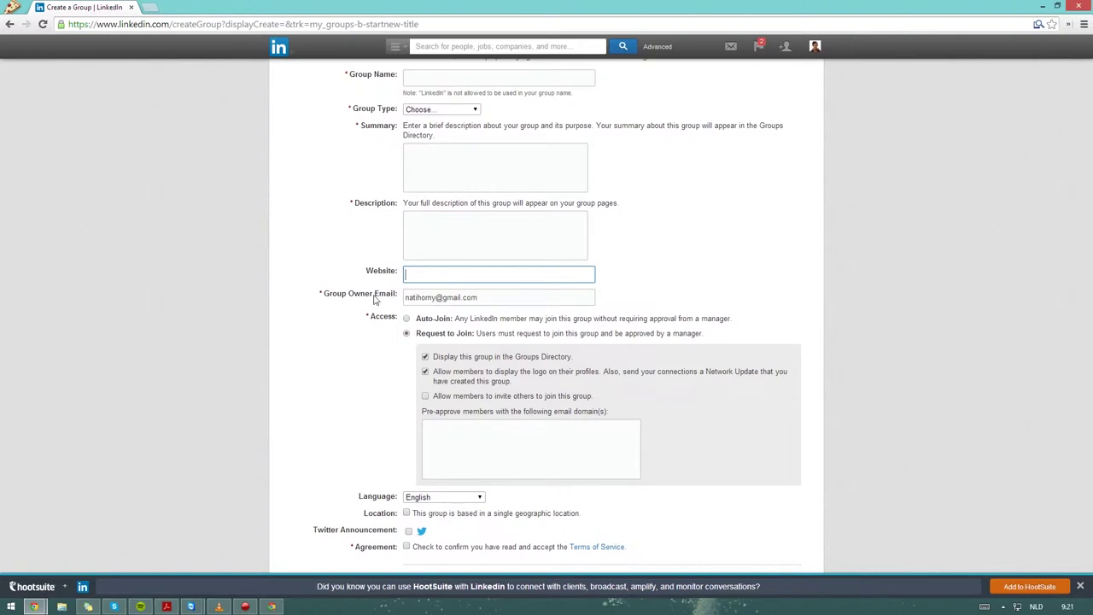
{"action": "scroll", "coordinate": [393, 299], "scroll_direction": "down", "scroll_amount": 2}
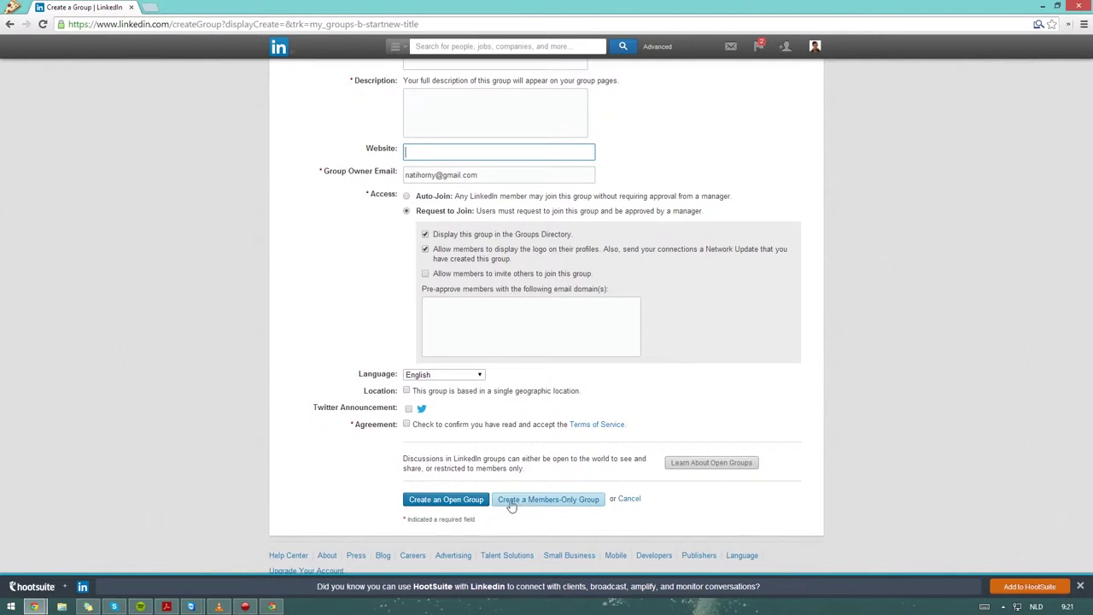
{"action": "left_click", "coordinate": [577, 493]}
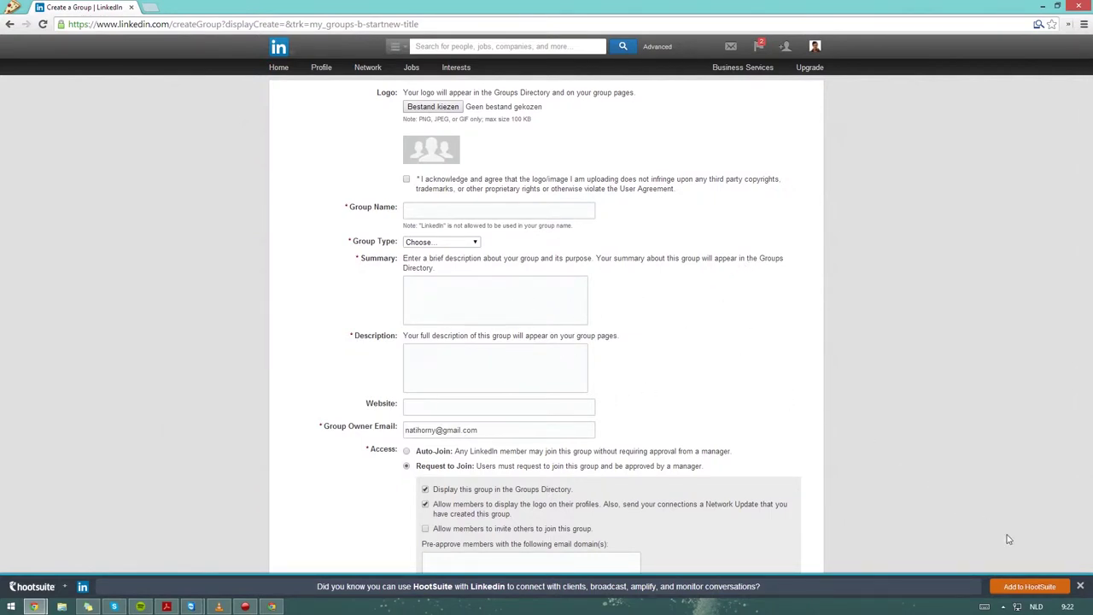
Step: Dismiss the HootSuite banner on the group creation page
{"action": "left_click", "coordinate": [1080, 590]}
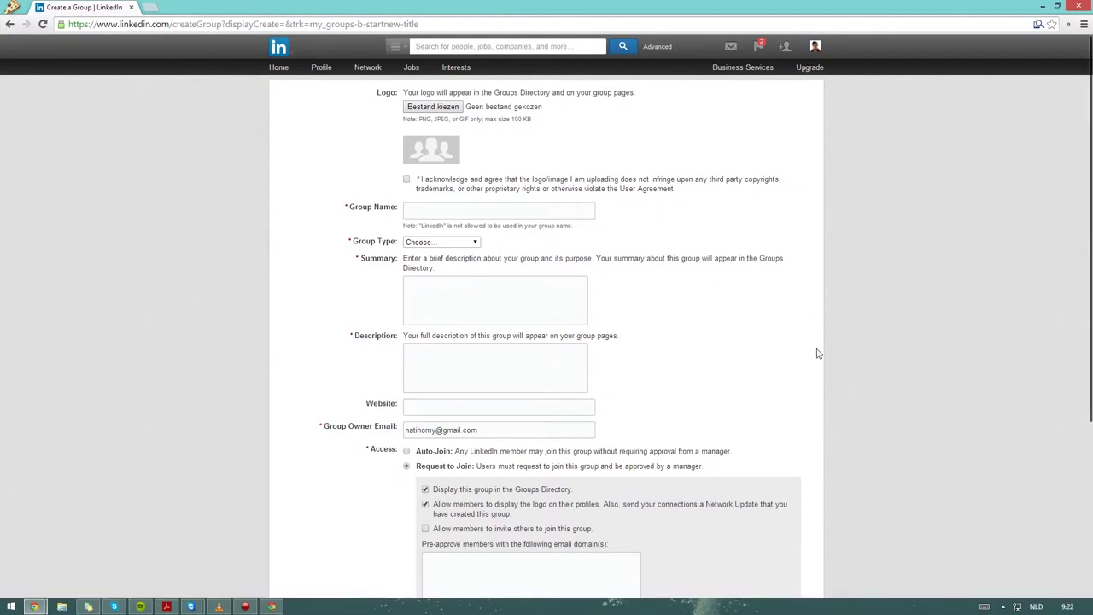
{"action": "left_click", "coordinate": [594, 333]}
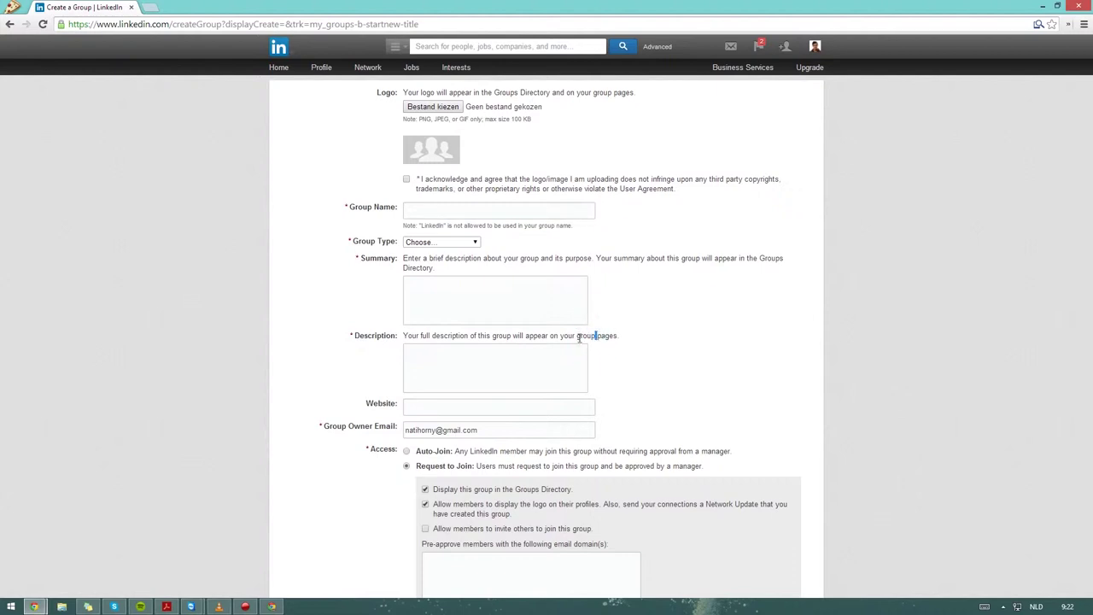
{"action": "left_click", "coordinate": [575, 333]}
{"action": "left_click", "coordinate": [245, 606]}
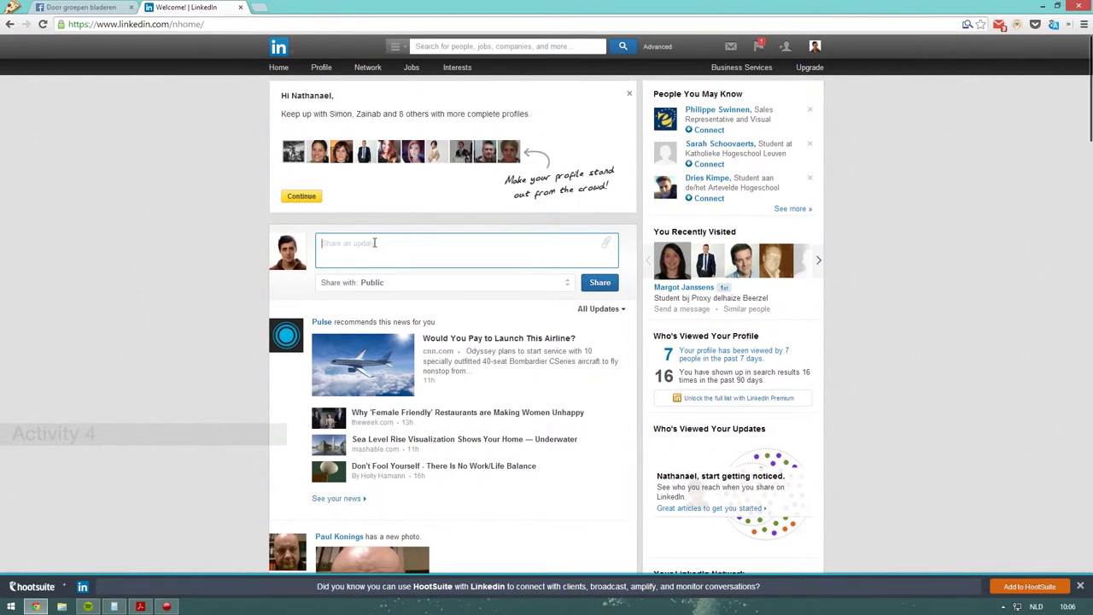
Step: View the LinkedIn notifications, the Add Connections options and the received messages
{"action": "left_click", "coordinate": [760, 47]}
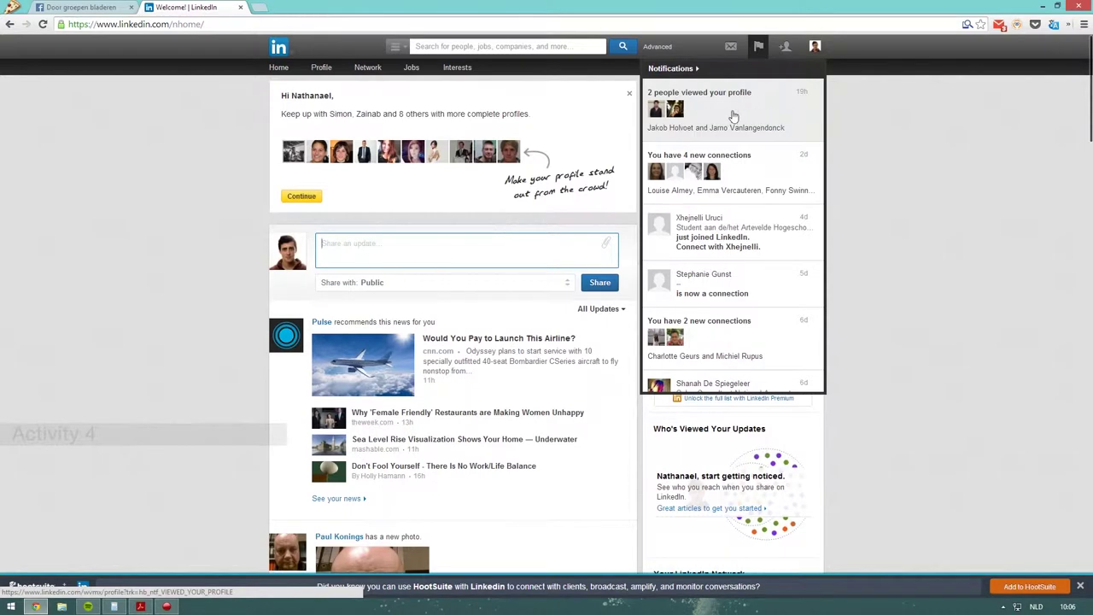
{"action": "mouse_move", "coordinate": [792, 47]}
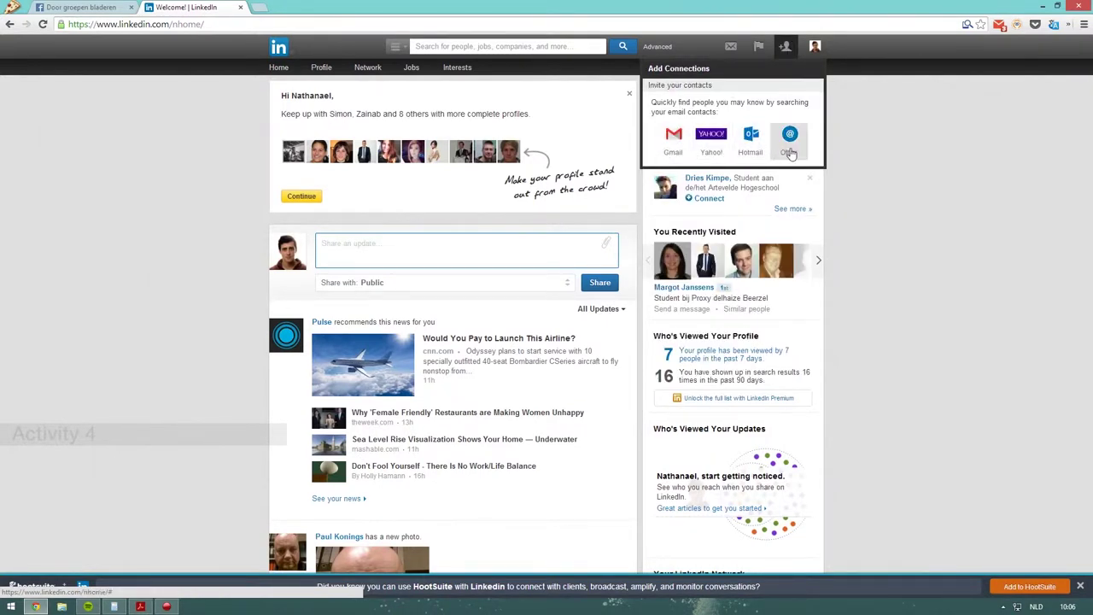
{"action": "mouse_move", "coordinate": [740, 53]}
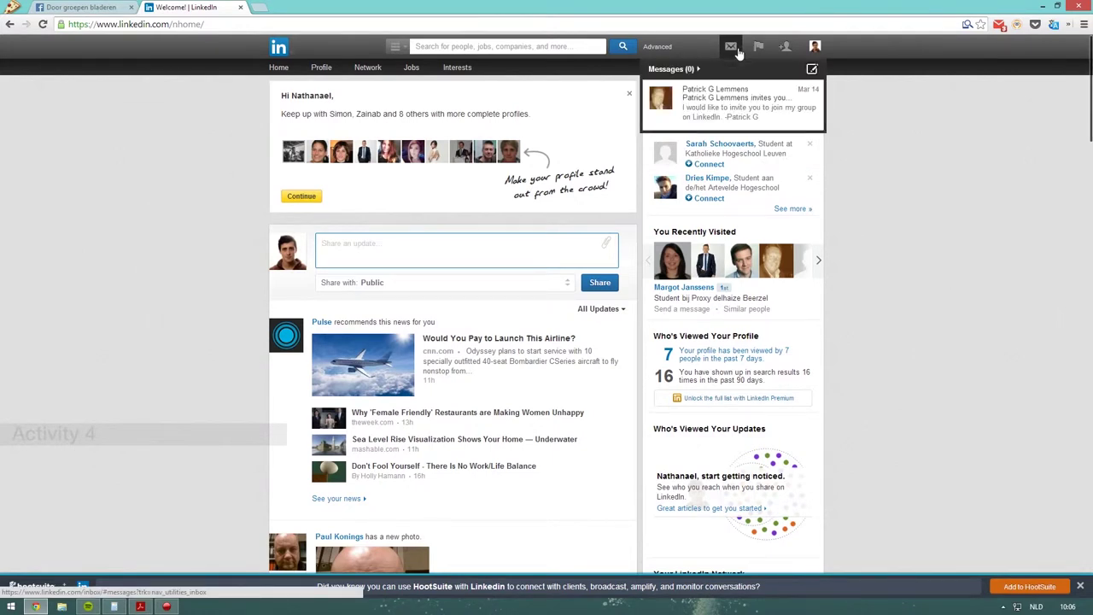
{"action": "mouse_move", "coordinate": [694, 101]}
Step: Open the account's own LinkedIn profile and review its experience, skills, education and degree question
{"action": "left_click", "coordinate": [815, 47]}
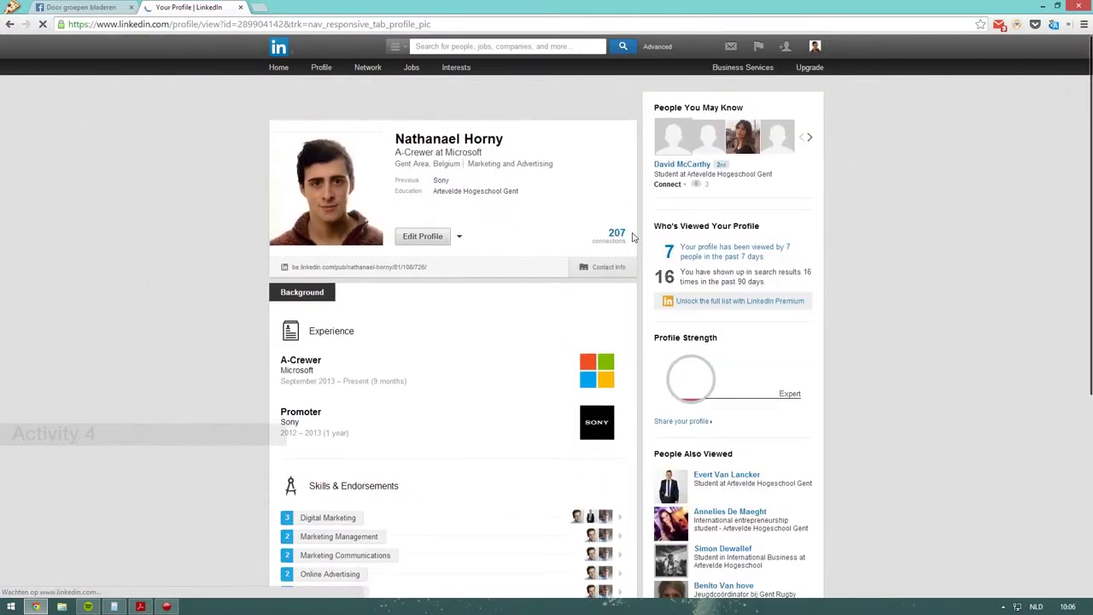
{"action": "scroll", "coordinate": [243, 290], "scroll_direction": "down", "scroll_amount": 3}
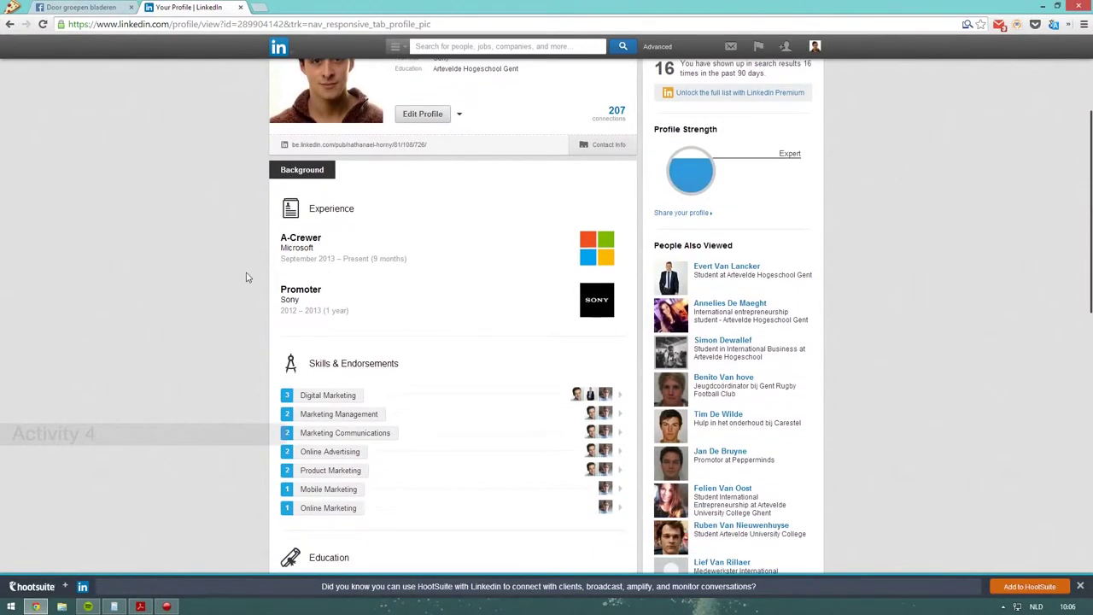
{"action": "scroll", "coordinate": [246, 276], "scroll_direction": "down", "scroll_amount": 2}
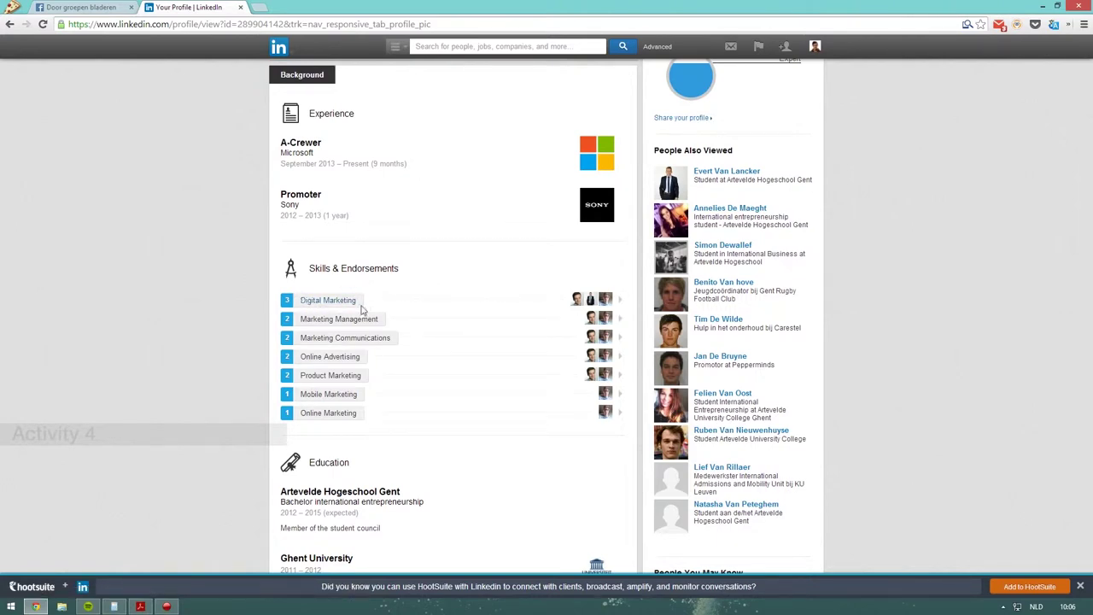
{"action": "scroll", "coordinate": [191, 408], "scroll_direction": "up", "scroll_amount": 1}
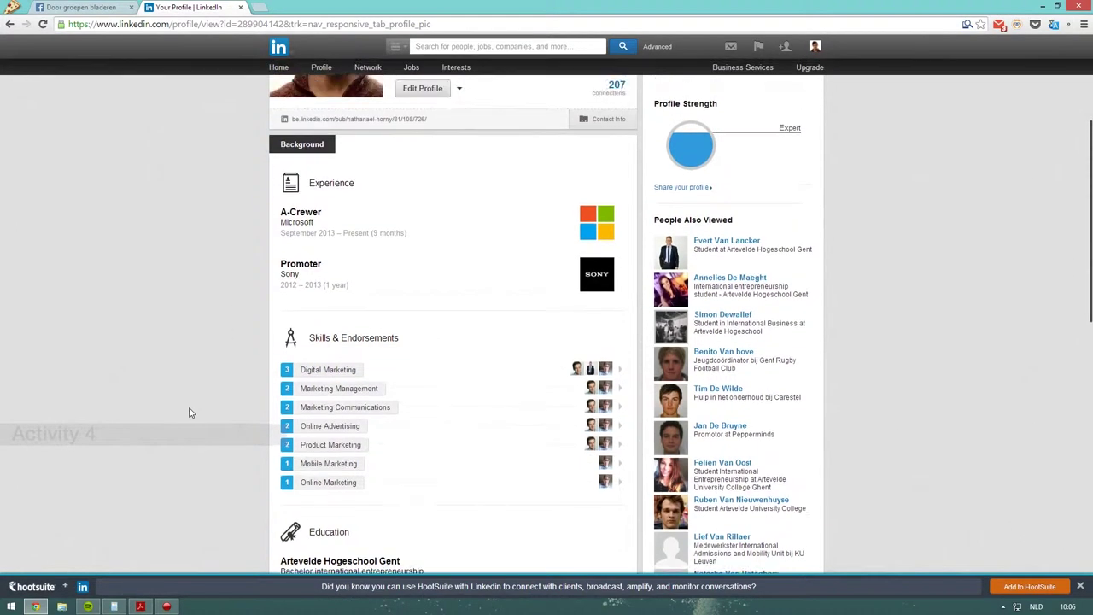
{"action": "scroll", "coordinate": [183, 401], "scroll_direction": "up", "scroll_amount": 3}
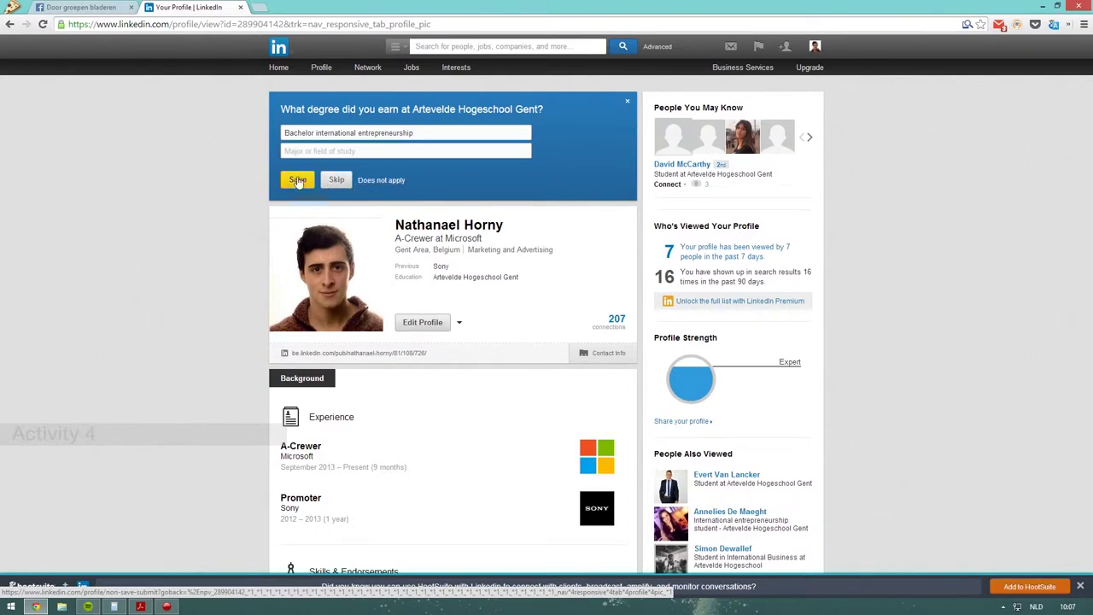
{"action": "scroll", "coordinate": [200, 194], "scroll_direction": "down", "scroll_amount": 2}
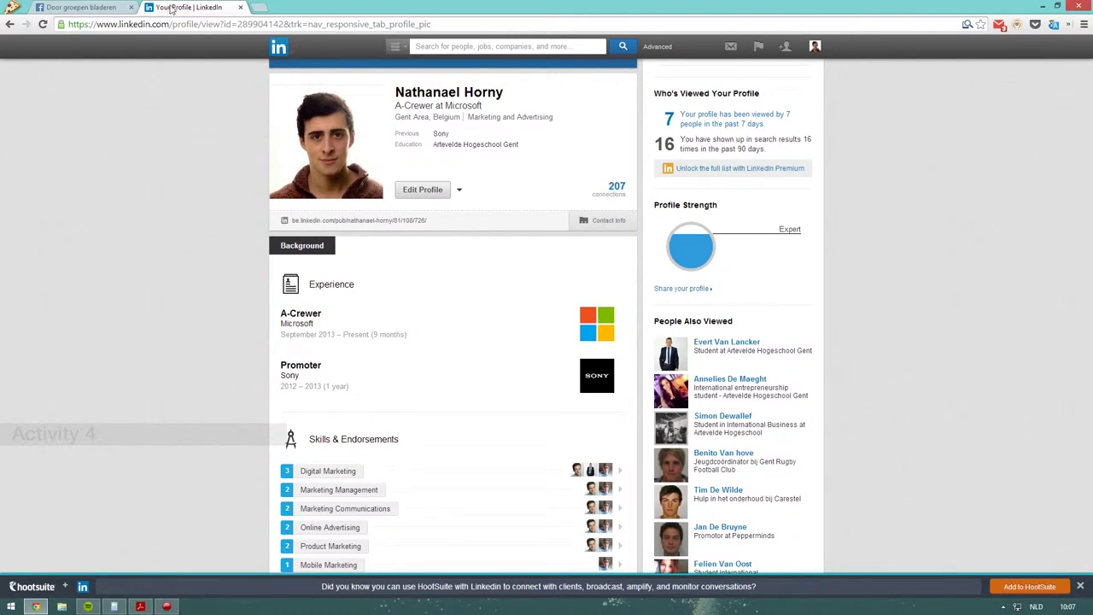
Step: Open the join.me website in a new browser tab
{"action": "left_click", "coordinate": [259, 8]}
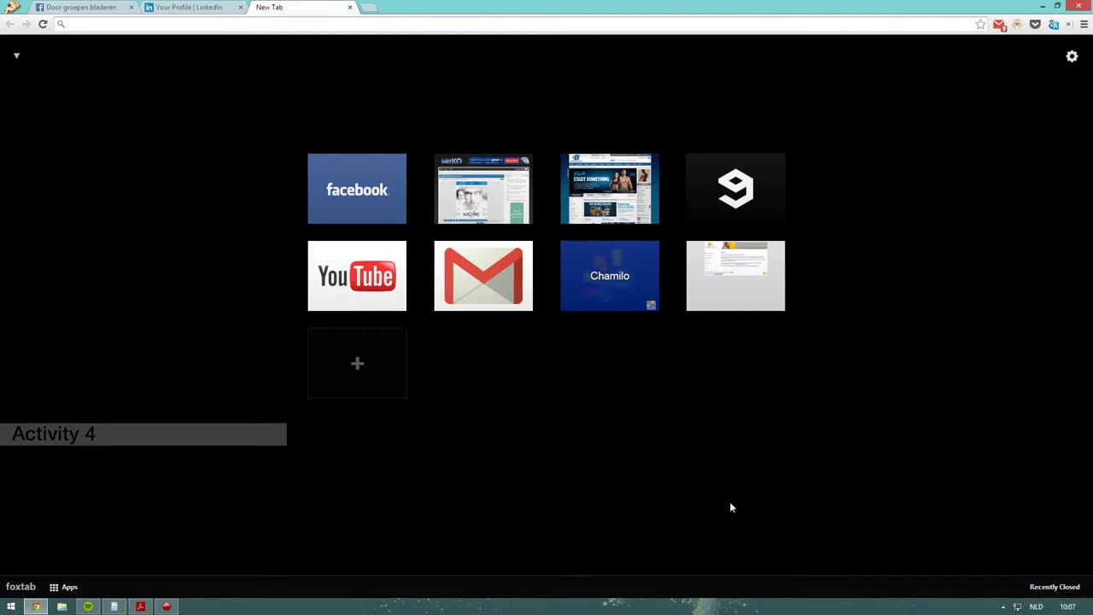
{"action": "type", "text": "join.me"}
{"action": "key", "text": "Return"}
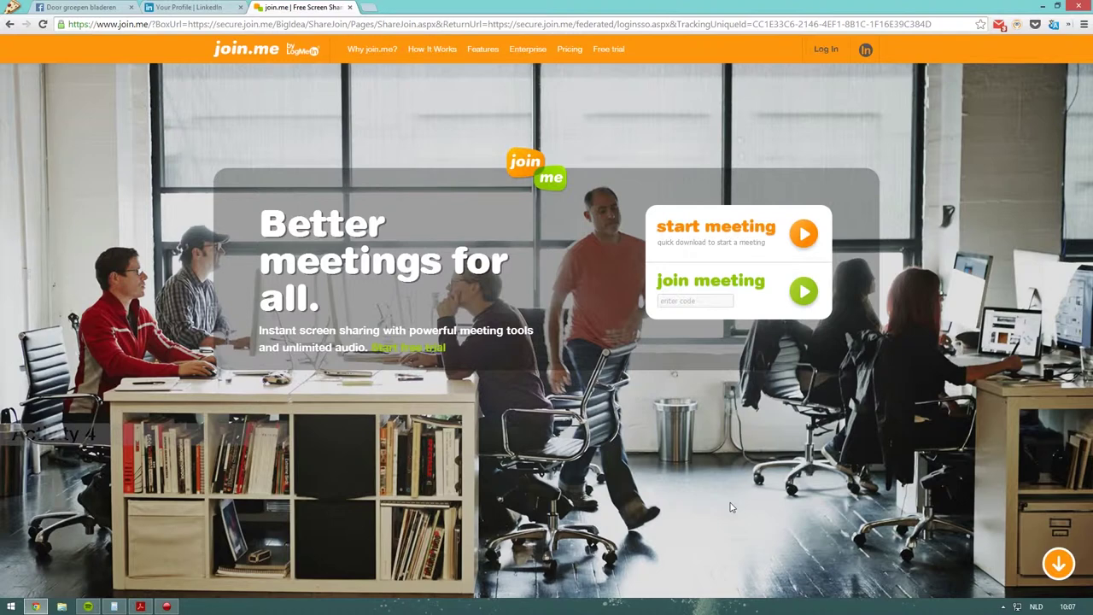
Step: Start a join.me meeting by downloading join.me.exe and allowing it to run
{"action": "left_click", "coordinate": [801, 238]}
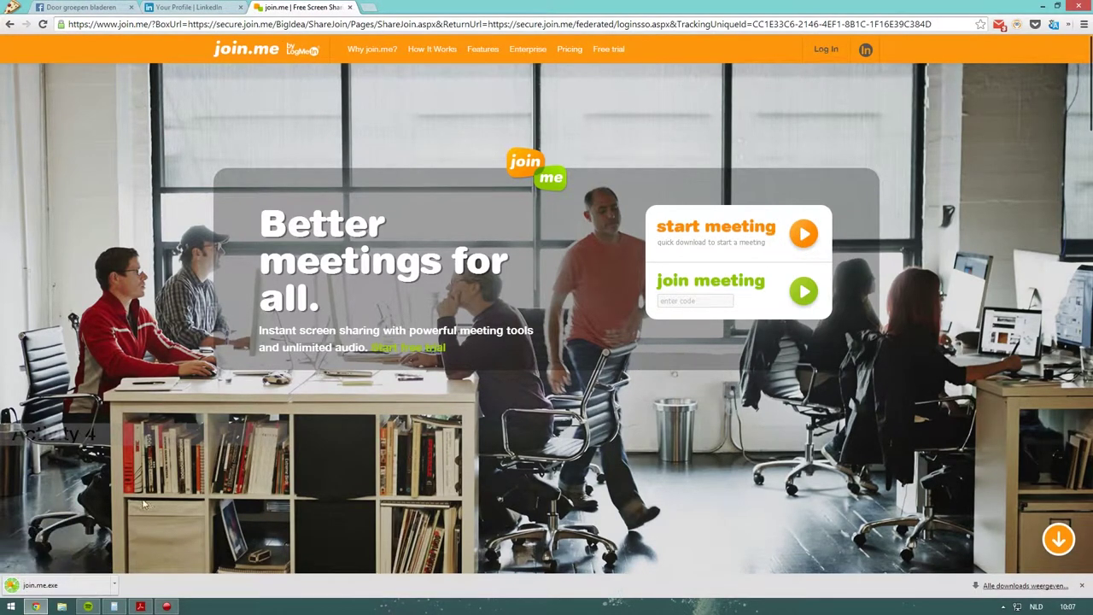
{"action": "left_click", "coordinate": [40, 585]}
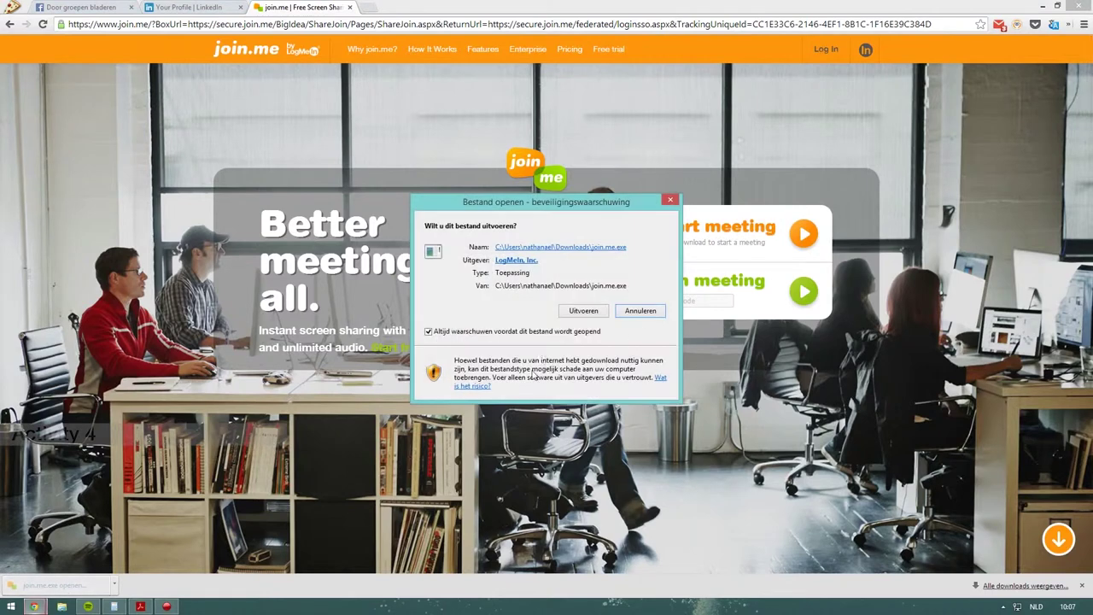
{"action": "left_click", "coordinate": [583, 310]}
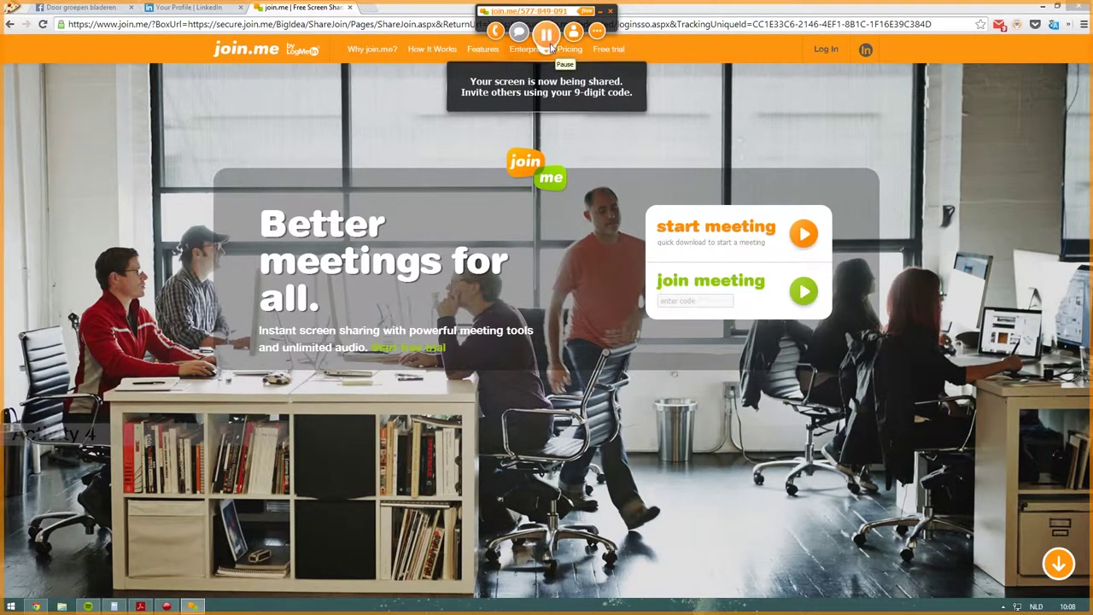
Step: Check the join.me meeting's extra options and participants, and close the screen-sharing session
{"action": "left_click", "coordinate": [598, 33]}
{"action": "left_click", "coordinate": [597, 33]}
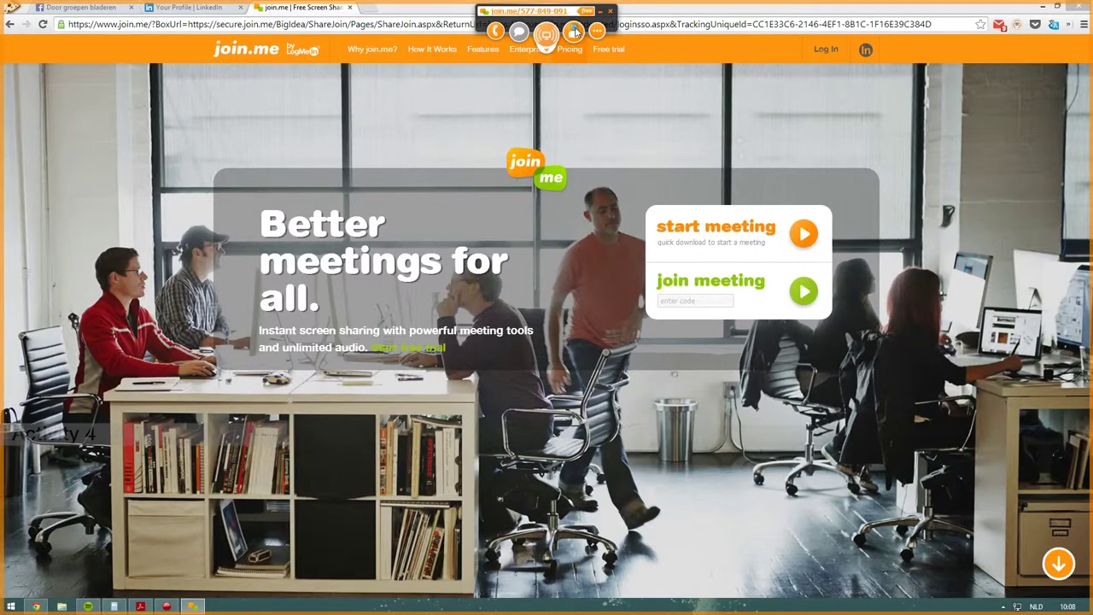
{"action": "left_click", "coordinate": [573, 33]}
{"action": "left_click", "coordinate": [612, 11]}
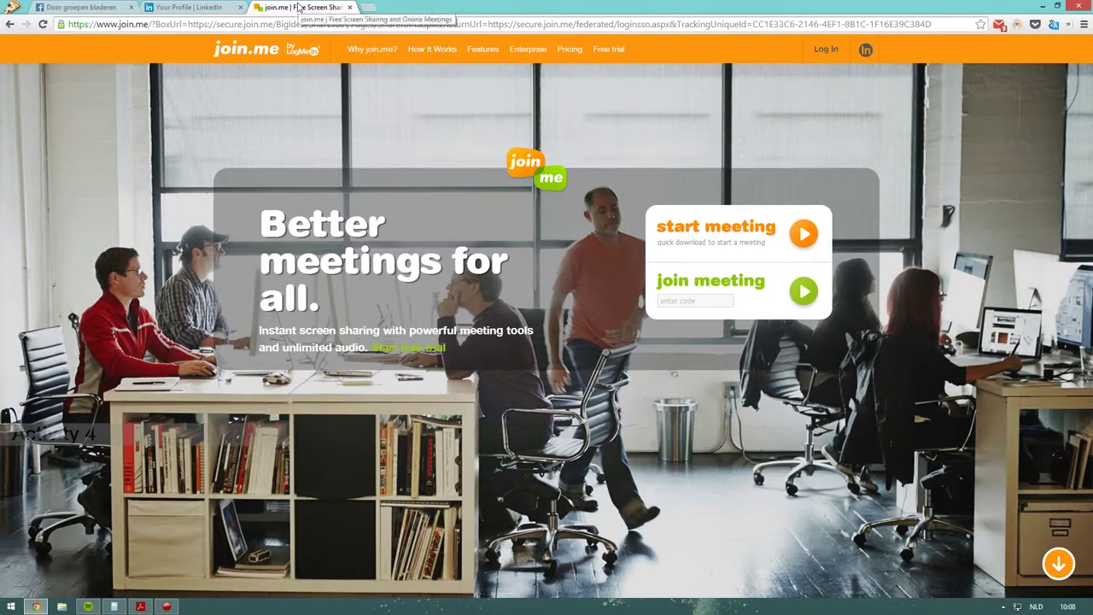
Step: Minimize the browser and launch TeamViewer 9 by searching for it from the Start screen
{"action": "left_click", "coordinate": [1032, 7]}
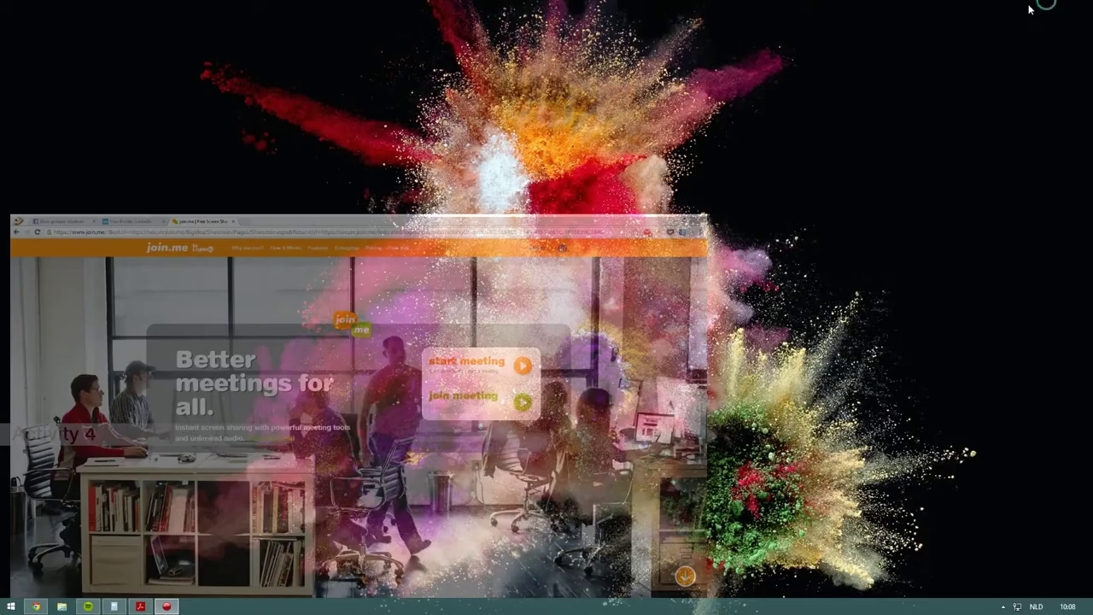
{"action": "left_click", "coordinate": [10, 606]}
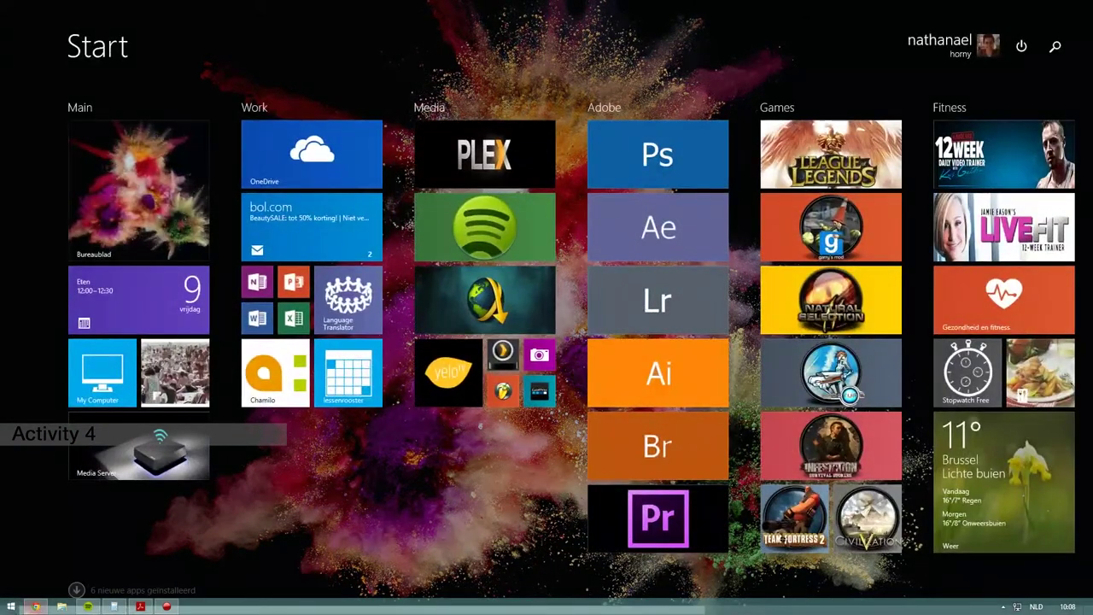
{"action": "type", "text": "teamViewer 9"}
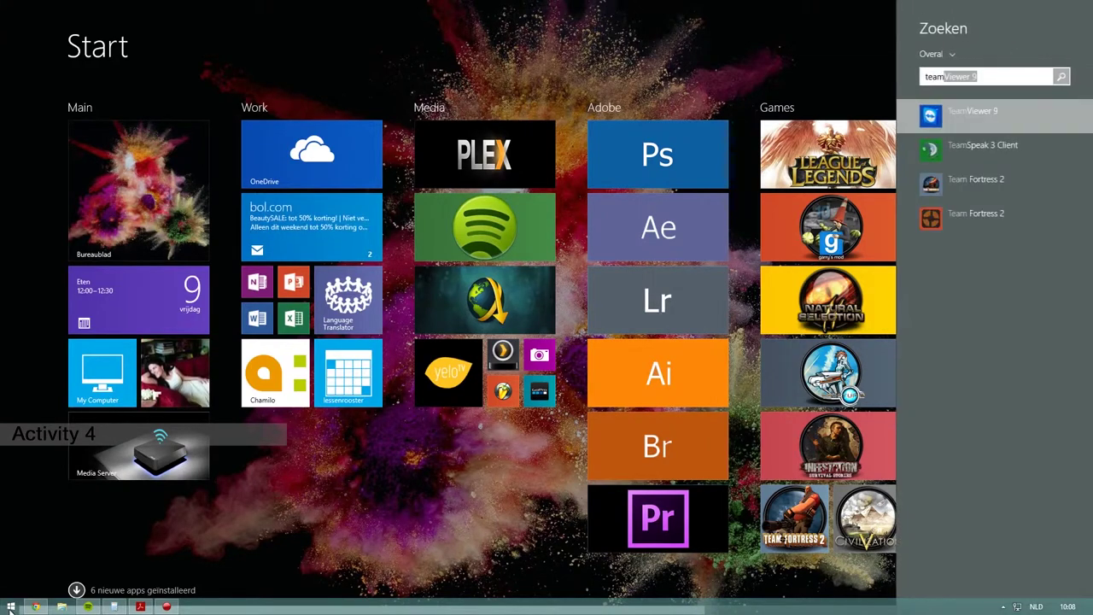
{"action": "key", "text": "Return"}
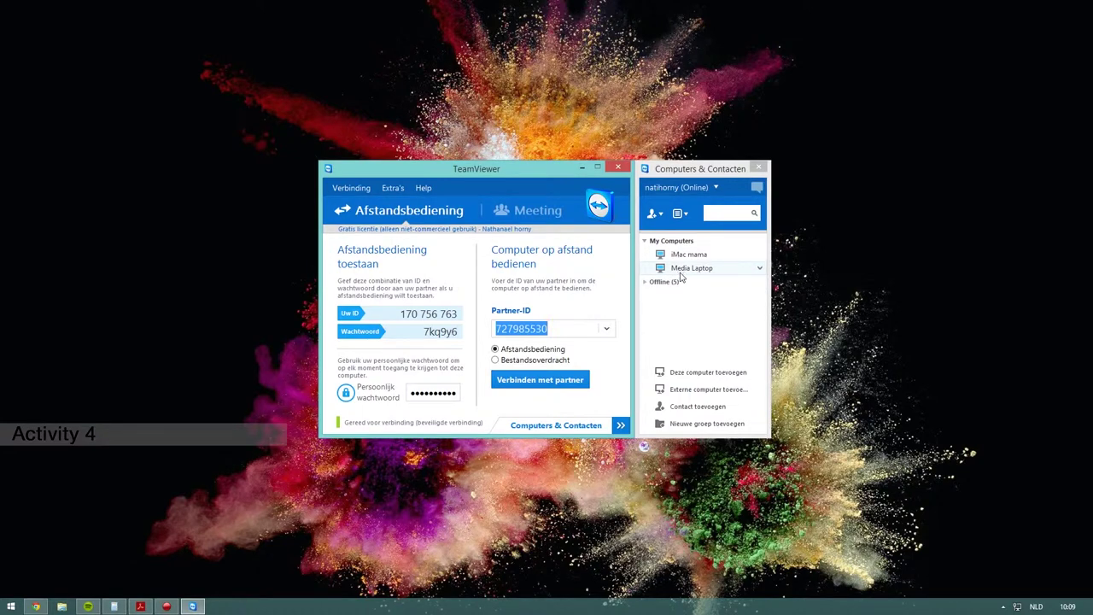
{"action": "double_click", "coordinate": [681, 271]}
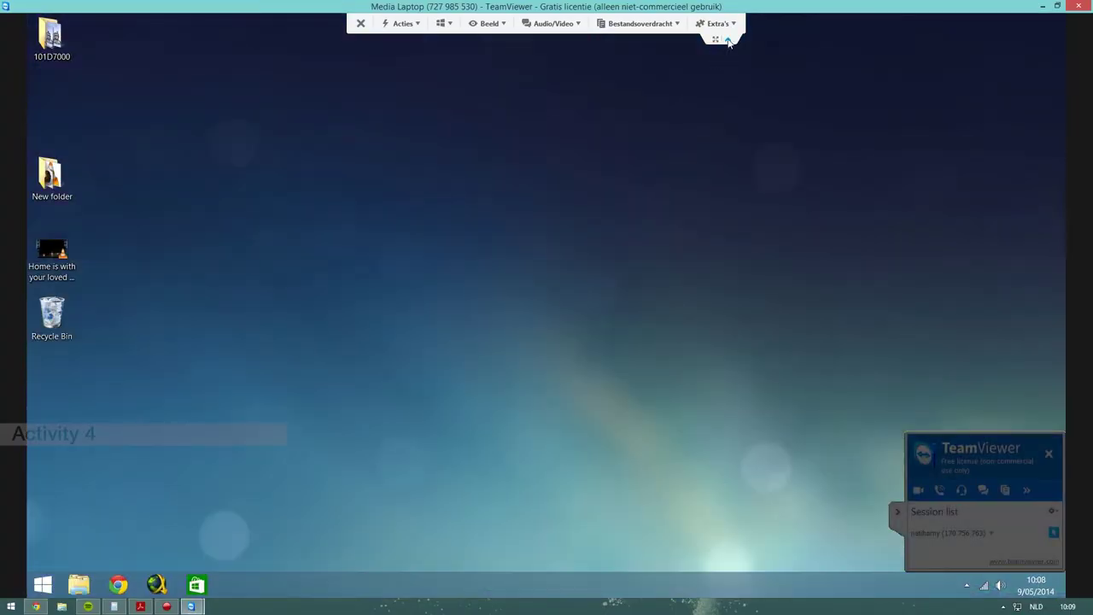
{"action": "left_click", "coordinate": [728, 41]}
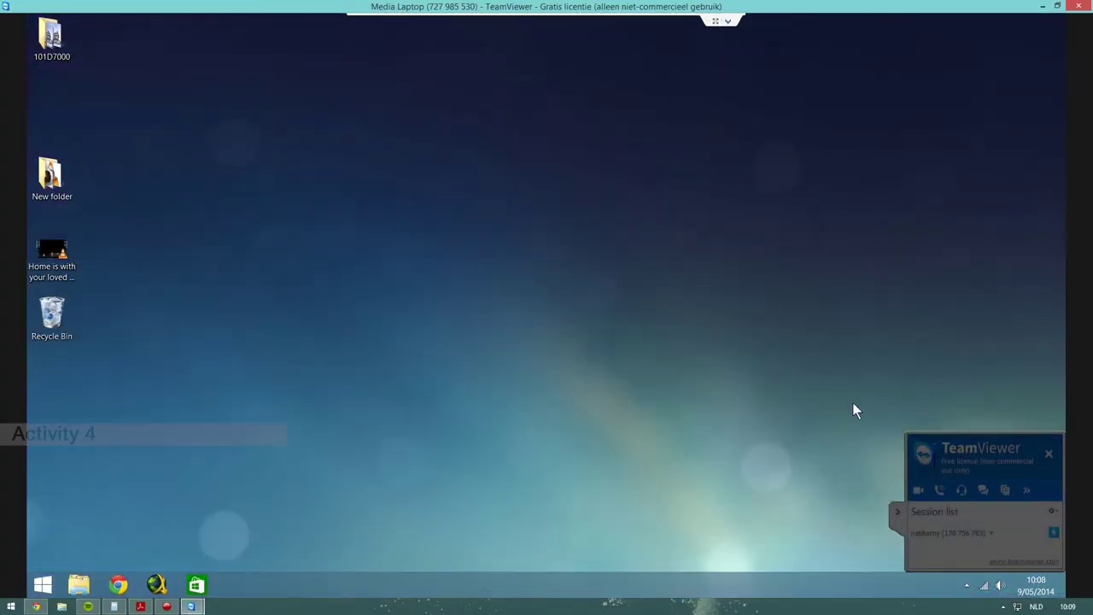
{"action": "left_click", "coordinate": [896, 512]}
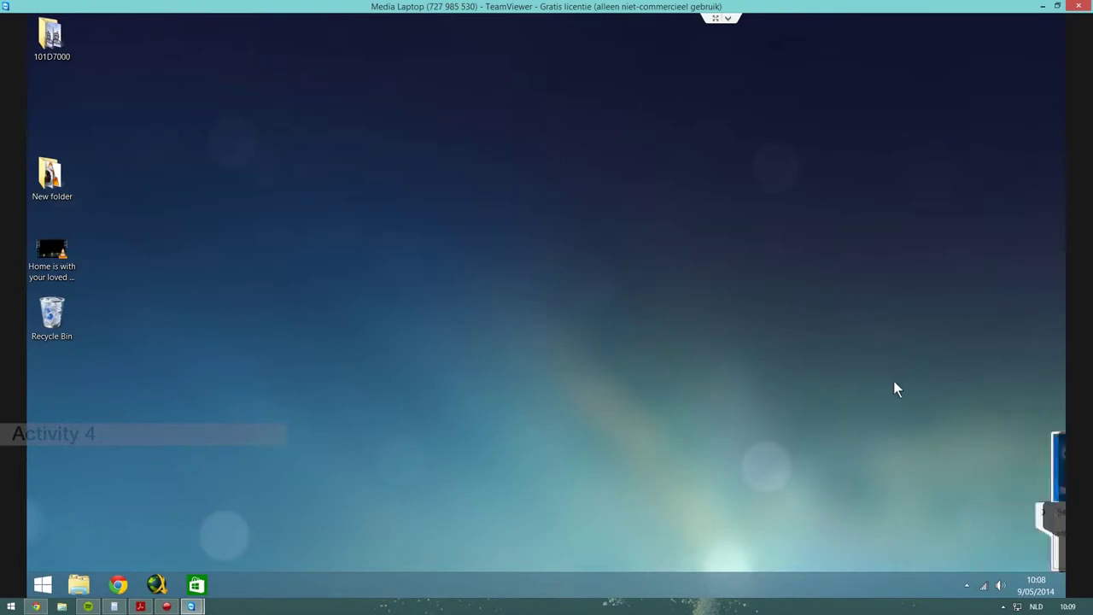
{"action": "left_click", "coordinate": [1083, 5]}
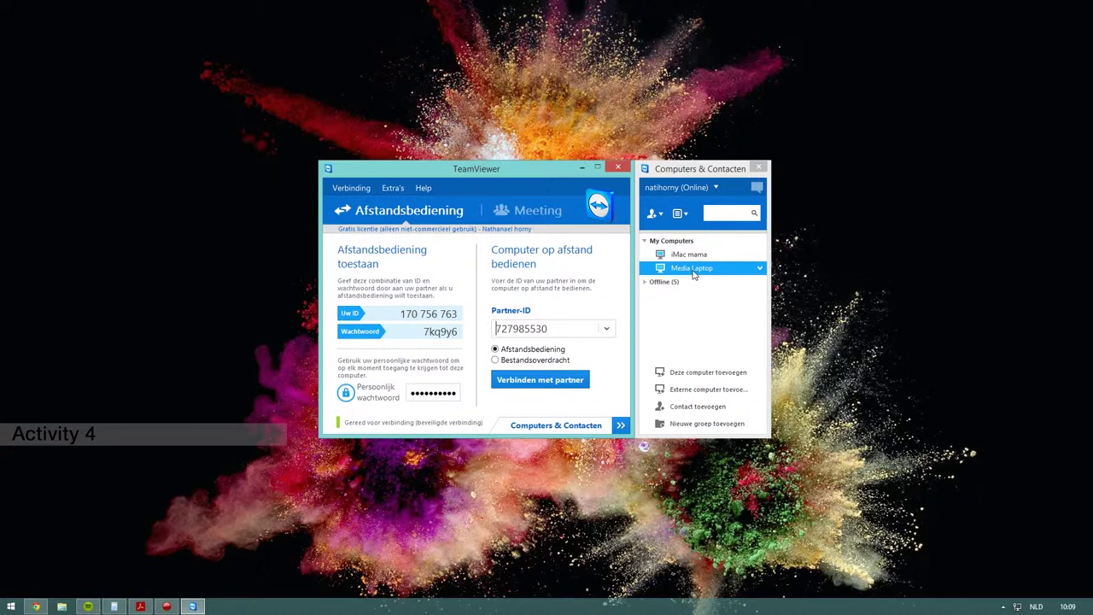
Step: Connect remotely to Media Laptop and collapse the TeamViewer session panel and toolbar
{"action": "double_click", "coordinate": [694, 271]}
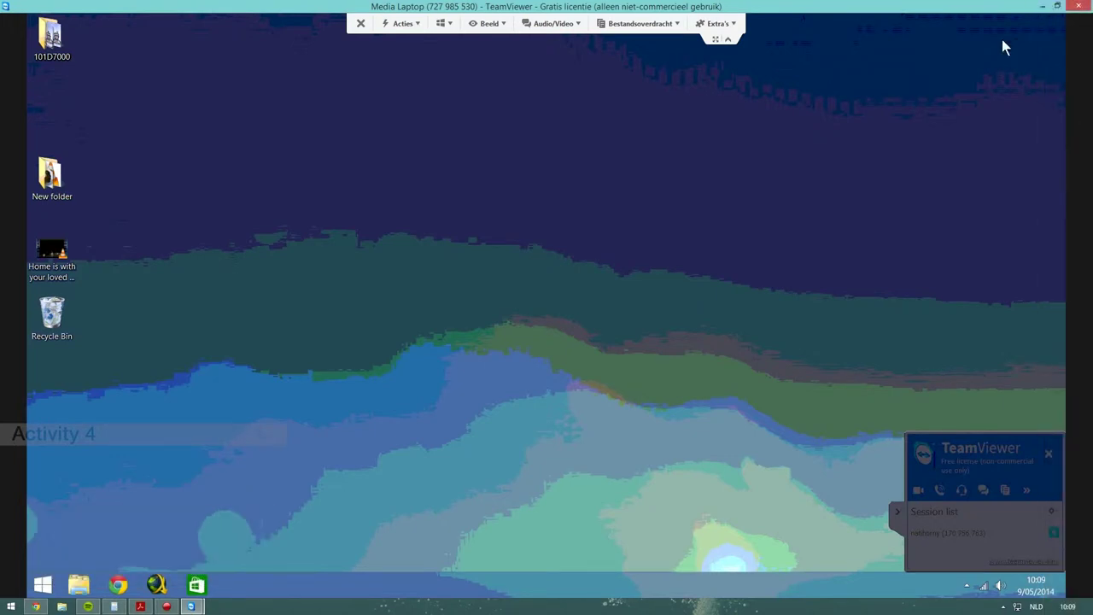
{"action": "left_click", "coordinate": [896, 512]}
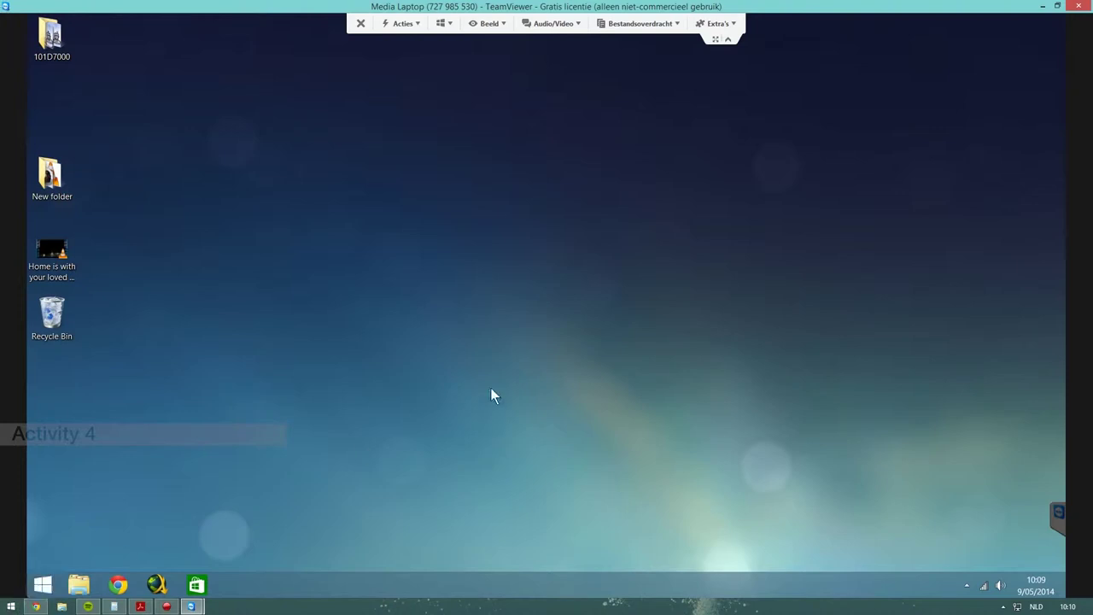
{"action": "left_click", "coordinate": [728, 40]}
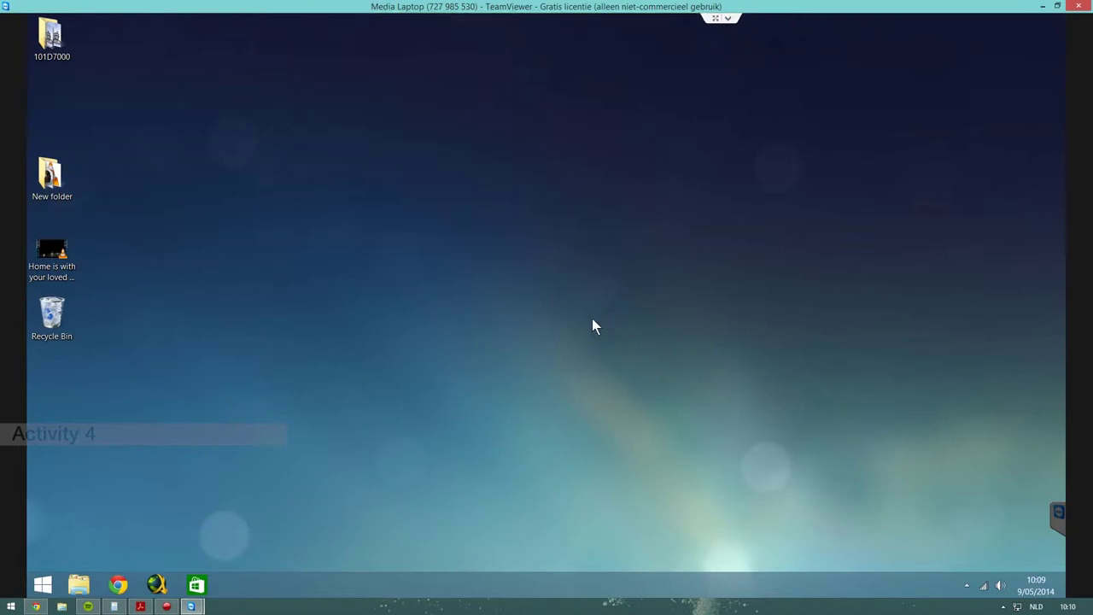
Step: Search for "firewall" on the remote laptop, apply the recommended settings in Windows Firewall and close its window
{"action": "left_click", "coordinate": [45, 585]}
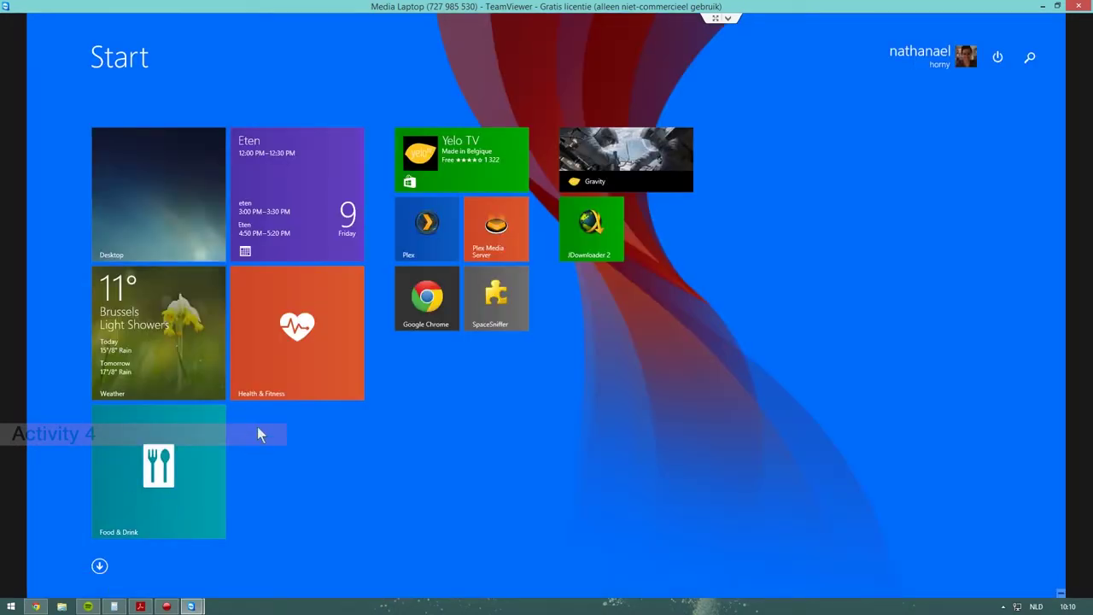
{"action": "type", "text": "fire"}
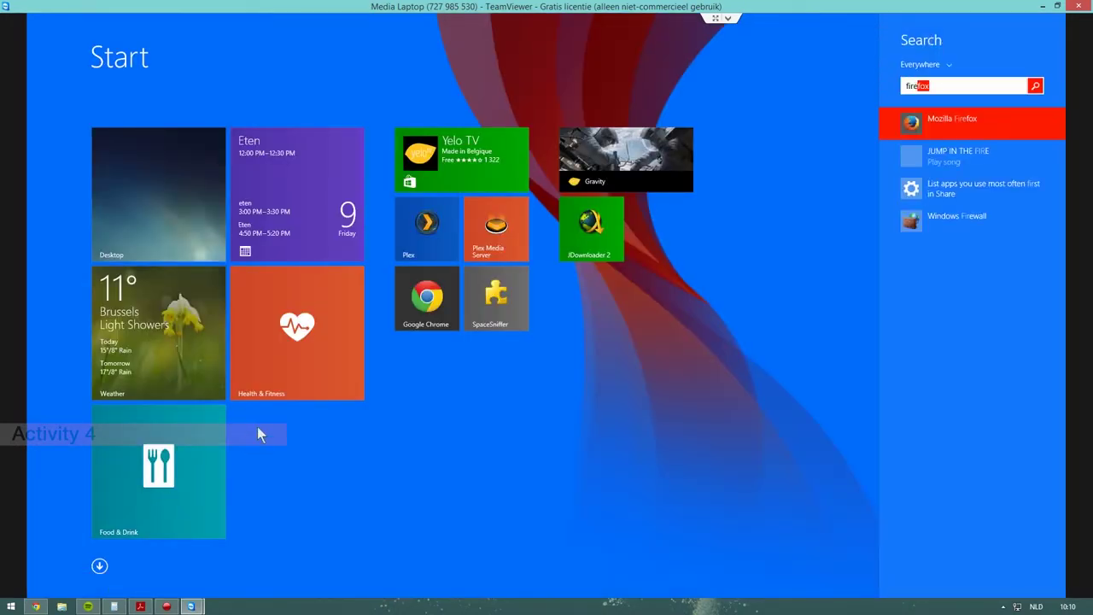
{"action": "type", "text": "wall"}
{"action": "key", "text": "Return"}
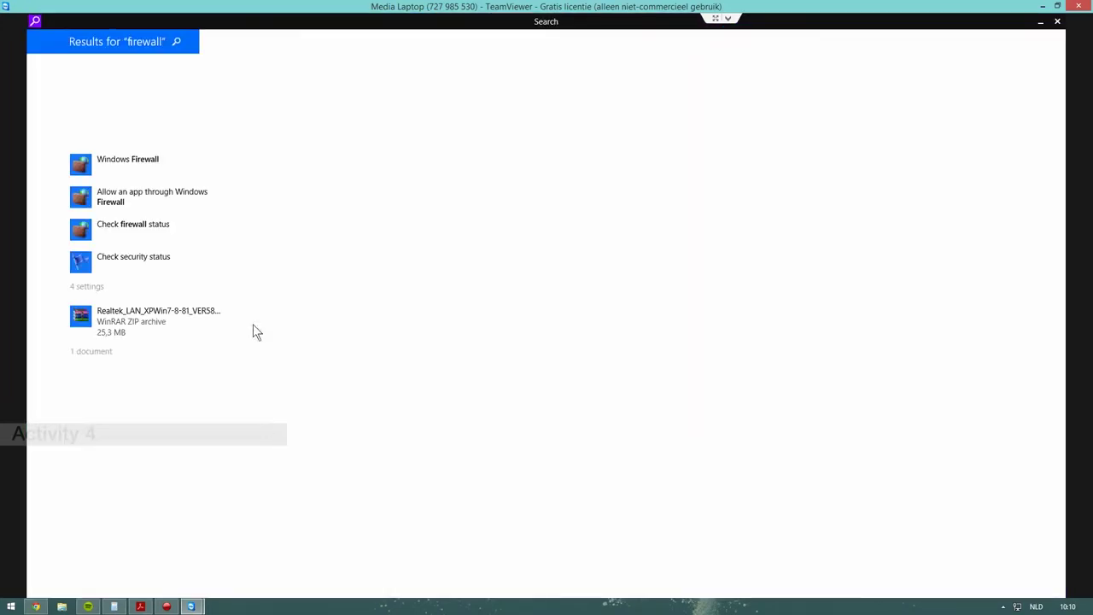
{"action": "left_click", "coordinate": [133, 170]}
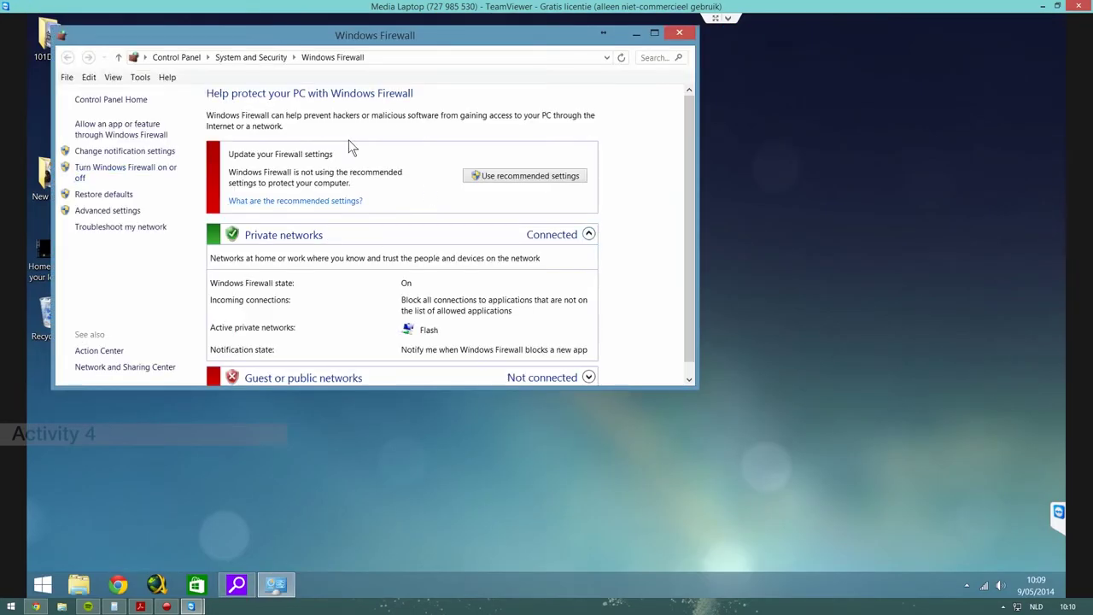
{"action": "left_click", "coordinate": [510, 180]}
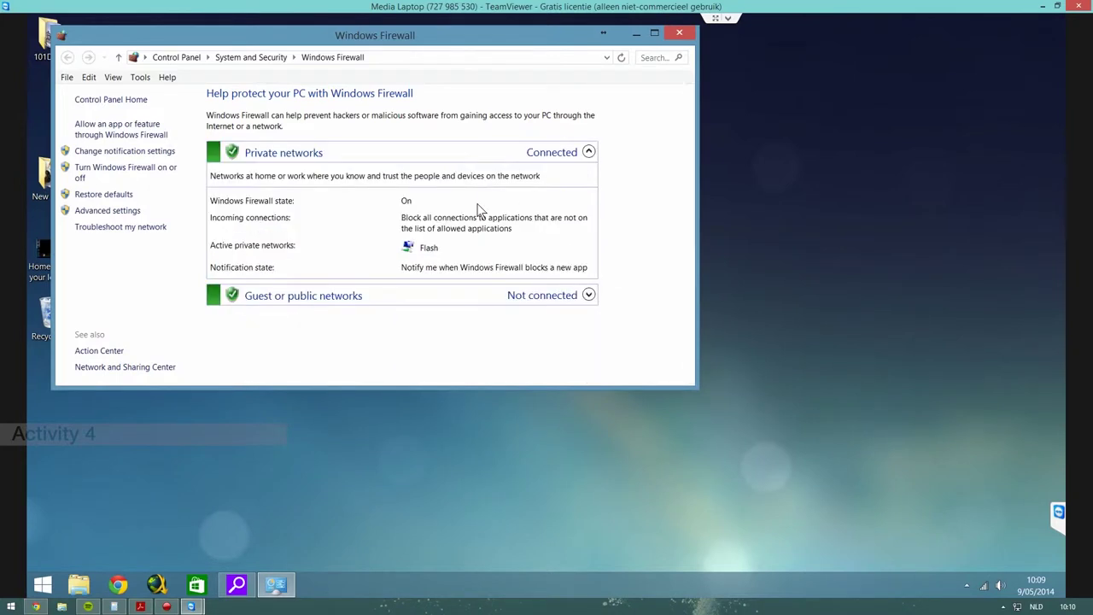
{"action": "left_click", "coordinate": [679, 32]}
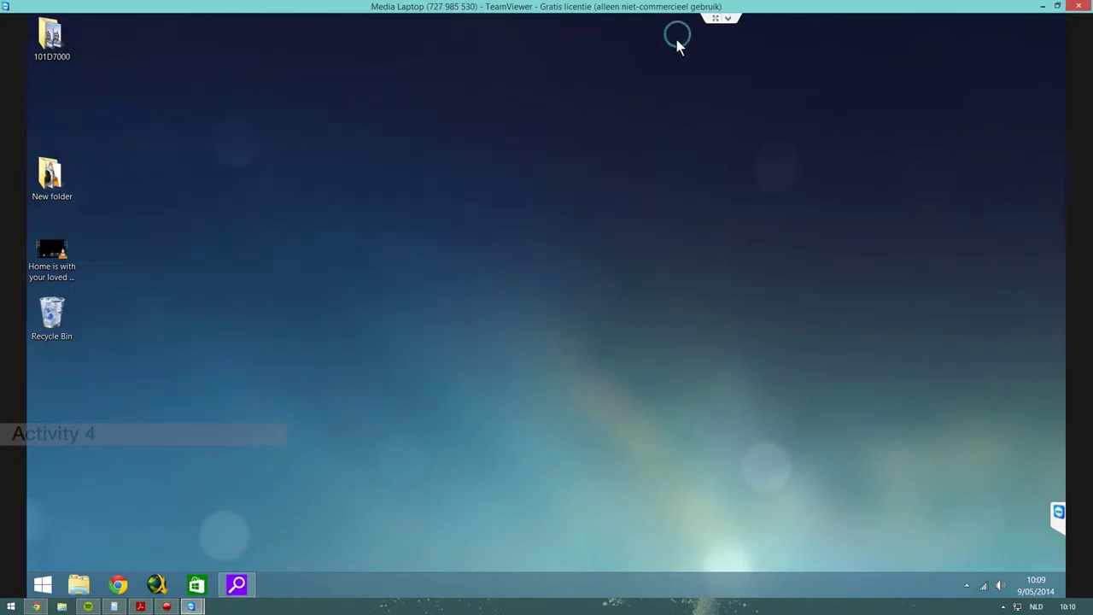
Step: Expand the TeamViewer toolbar and the remote session panel, and send the chat message "hi" from Media Laptop
{"action": "left_click", "coordinate": [728, 18]}
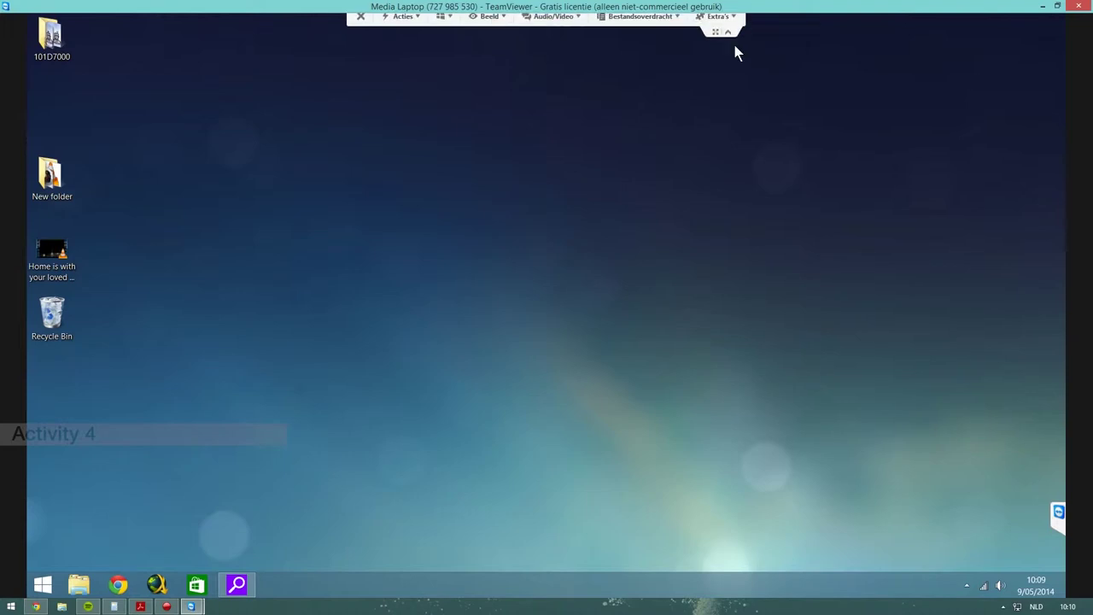
{"action": "left_click", "coordinate": [1058, 513]}
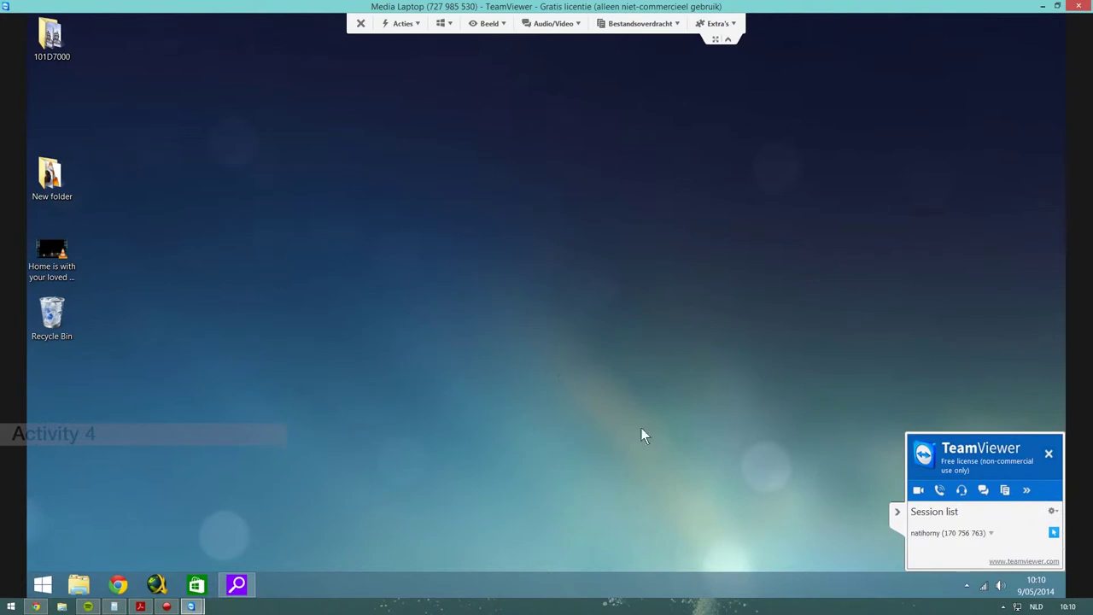
{"action": "left_click", "coordinate": [984, 492]}
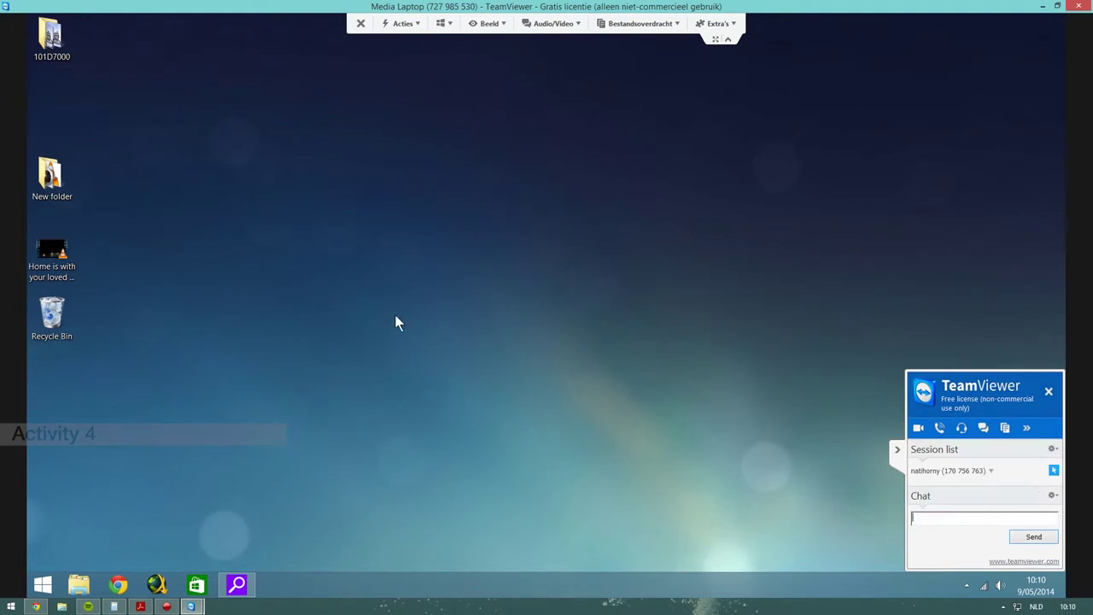
{"action": "type", "text": "hi"}
{"action": "key", "text": "Return"}
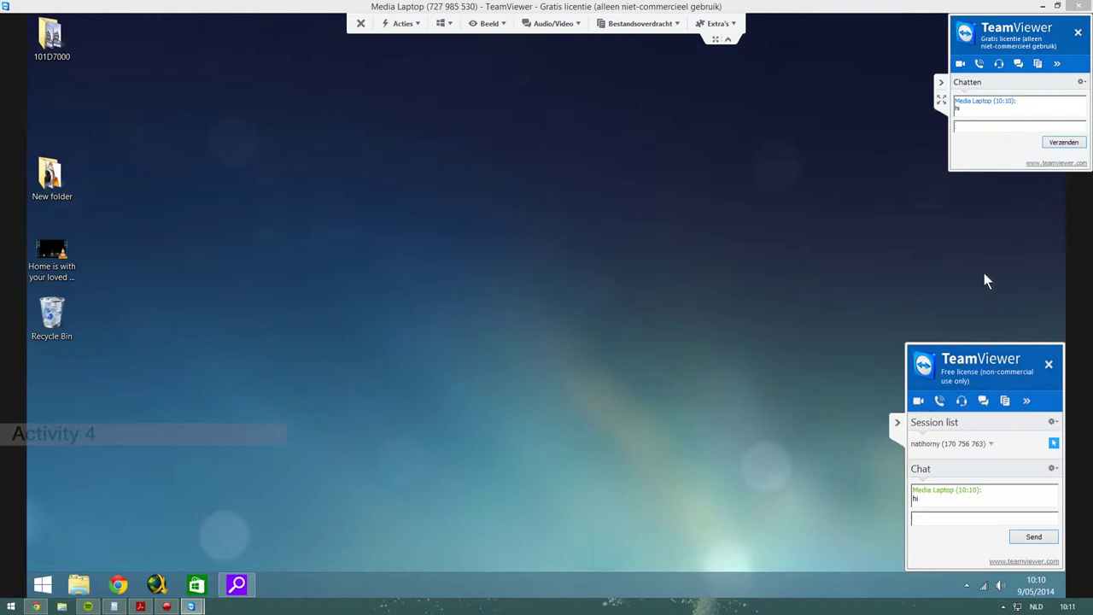
Step: Show the video section in both the remote and local session panels, and collapse both panels
{"action": "left_click", "coordinate": [917, 401]}
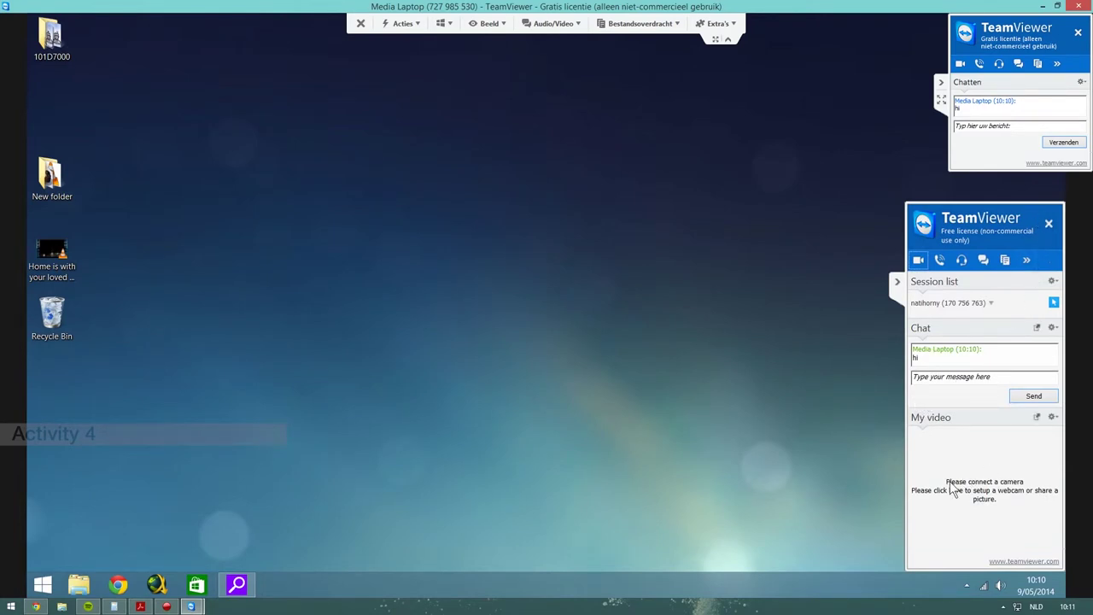
{"action": "left_click", "coordinate": [962, 64]}
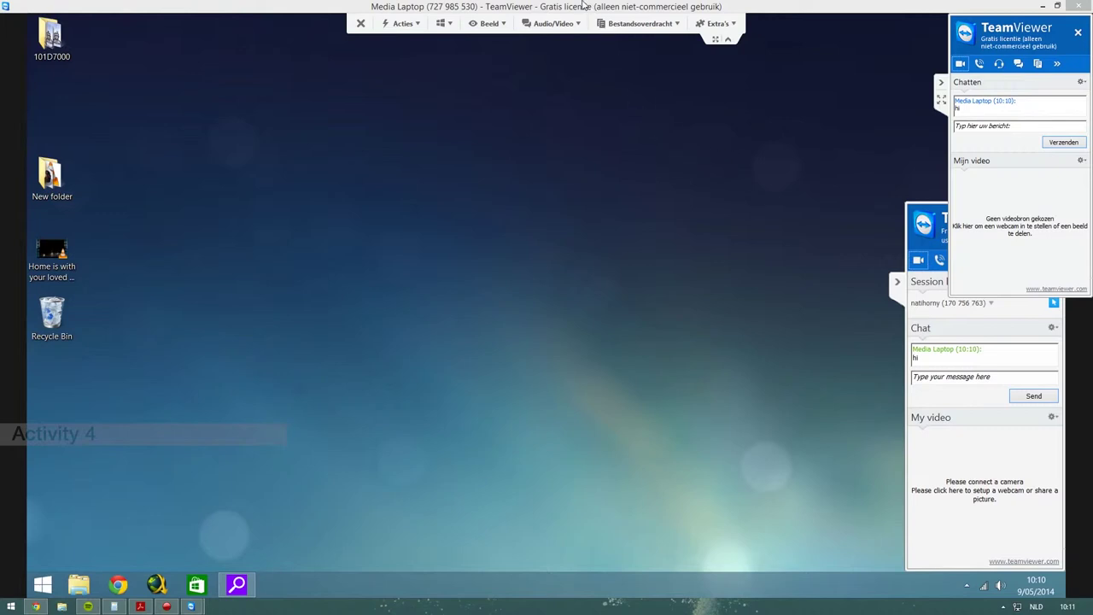
{"action": "left_click", "coordinate": [677, 124]}
{"action": "left_click", "coordinate": [940, 84]}
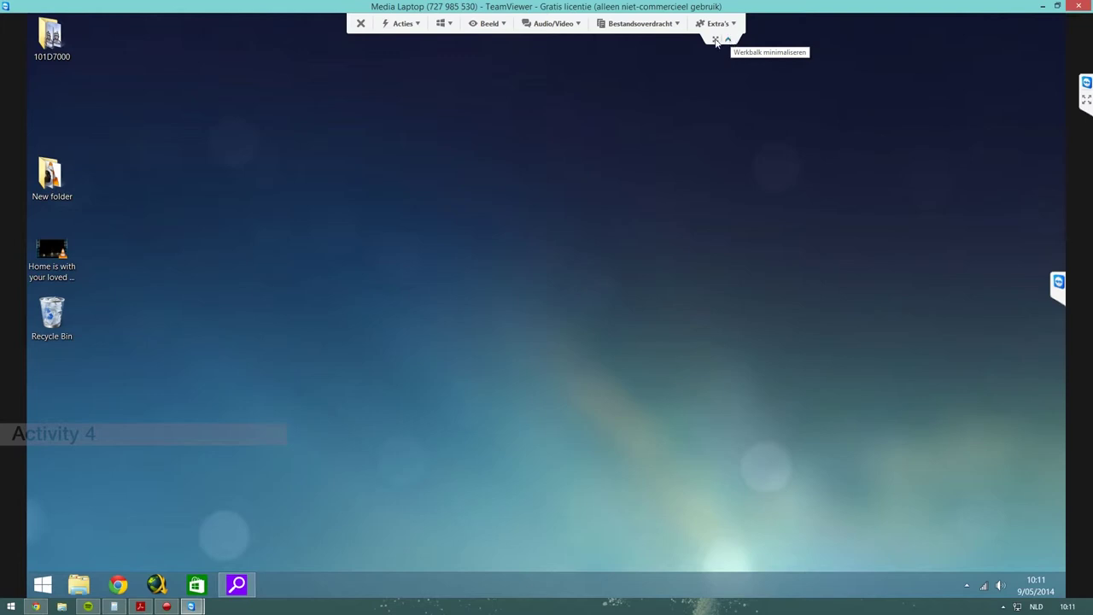
Step: Check the session's display options and Windows commands, show the remote Start screen, and return to the remote desktop with the toolbar collapsed
{"action": "left_click", "coordinate": [489, 23]}
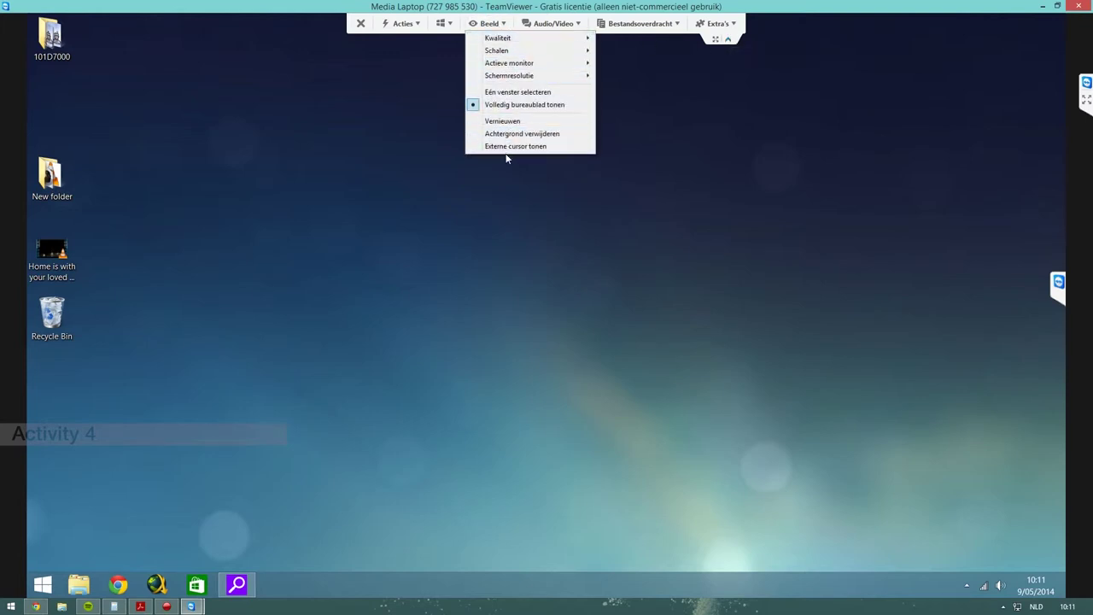
{"action": "left_click", "coordinate": [446, 23]}
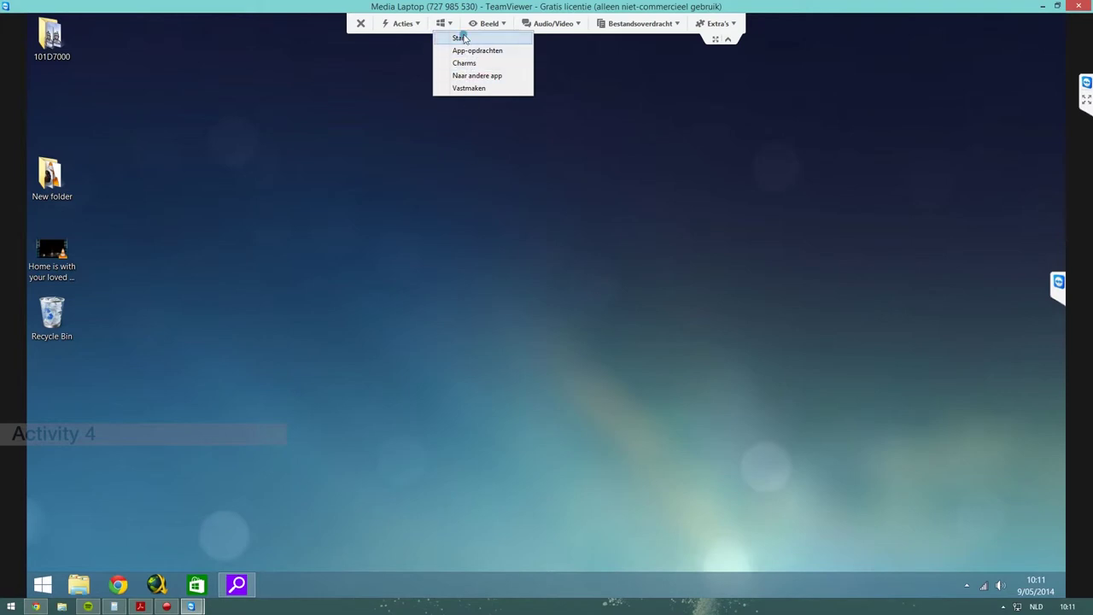
{"action": "left_click", "coordinate": [460, 39]}
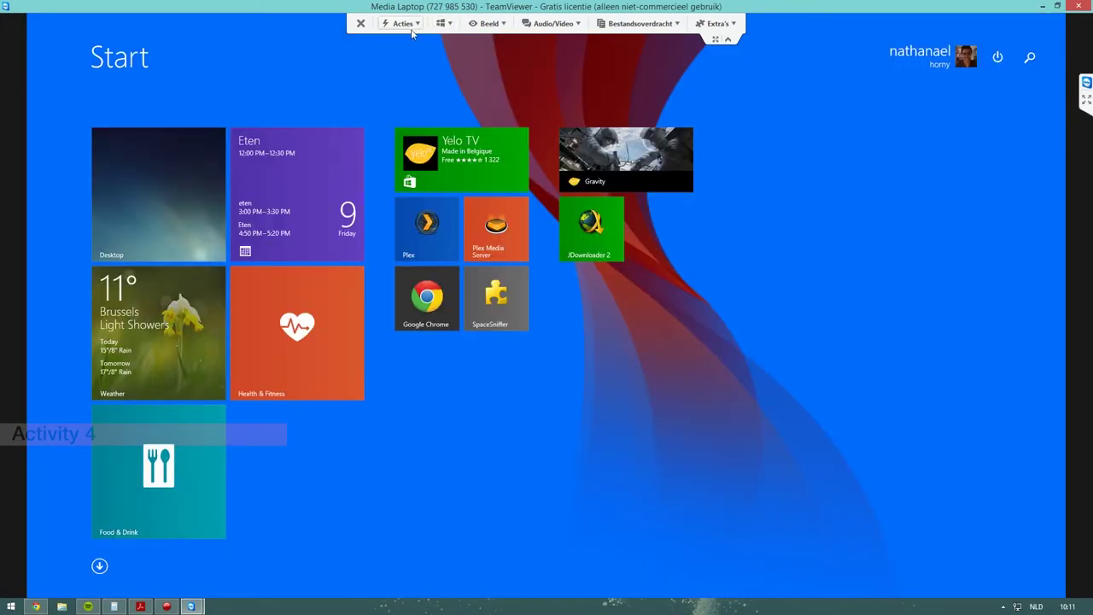
{"action": "left_click", "coordinate": [145, 207]}
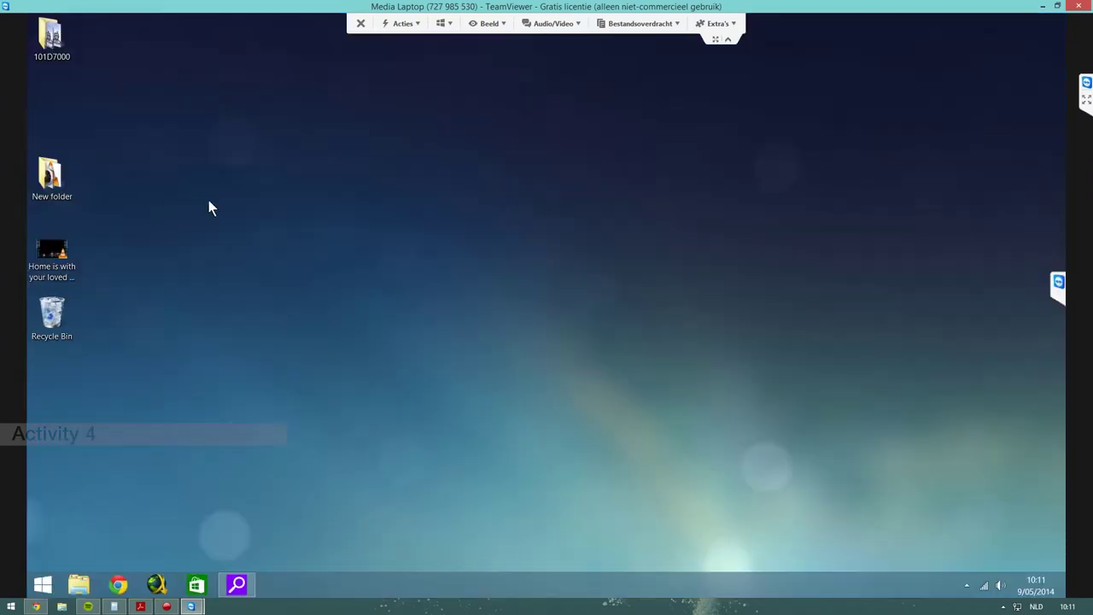
{"action": "left_click", "coordinate": [728, 39]}
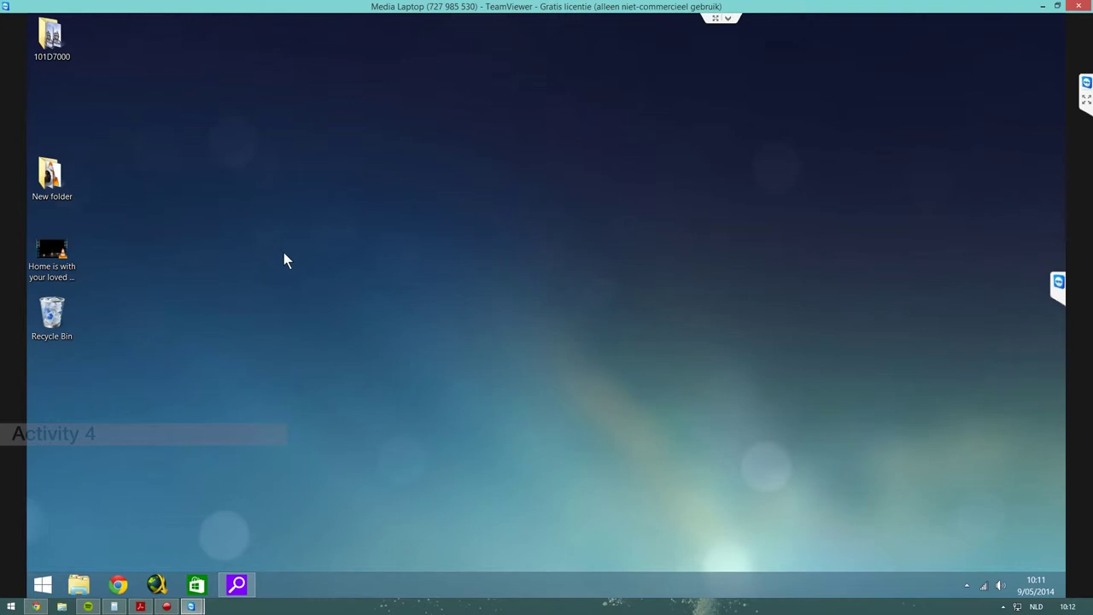
Step: End the remote session with Media Laptop and close TeamViewer
{"action": "left_click", "coordinate": [1088, 6]}
{"action": "left_click", "coordinate": [647, 334]}
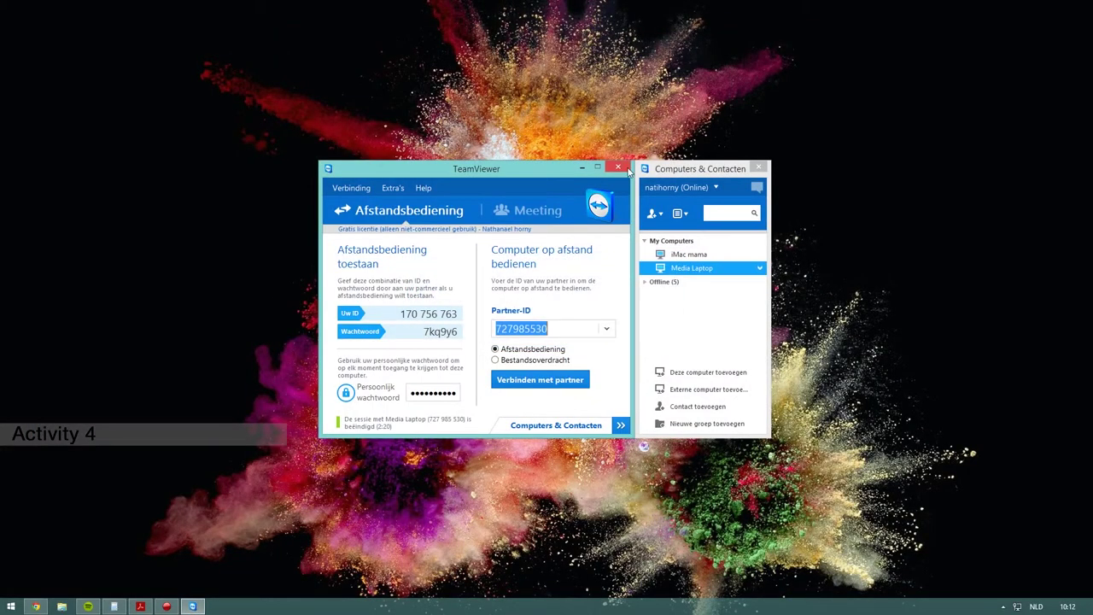
{"action": "left_click", "coordinate": [618, 167]}
Step: Switch back to Chrome, load the OneDrive website in a new tab and open the School folder
{"action": "left_click", "coordinate": [35, 609]}
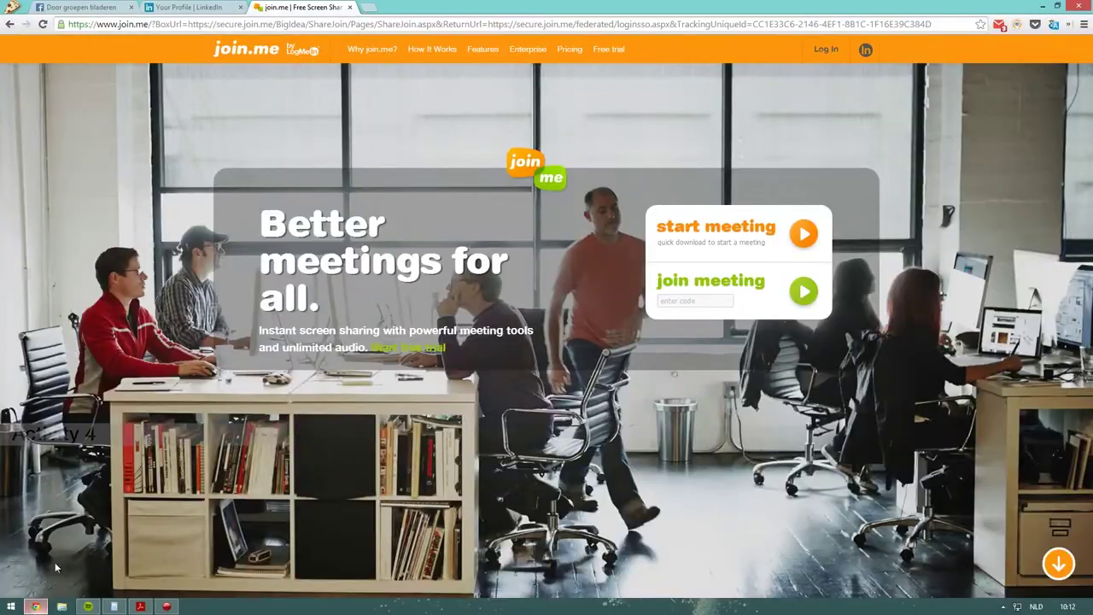
{"action": "left_click", "coordinate": [371, 9]}
{"action": "type", "text": "sky"}
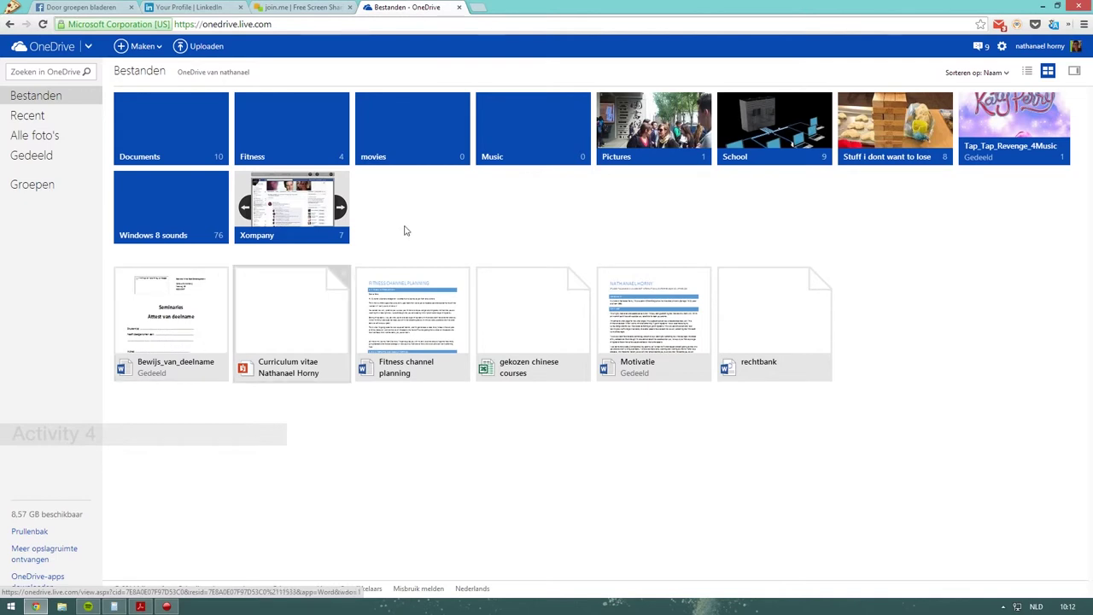
{"action": "left_click", "coordinate": [752, 133]}
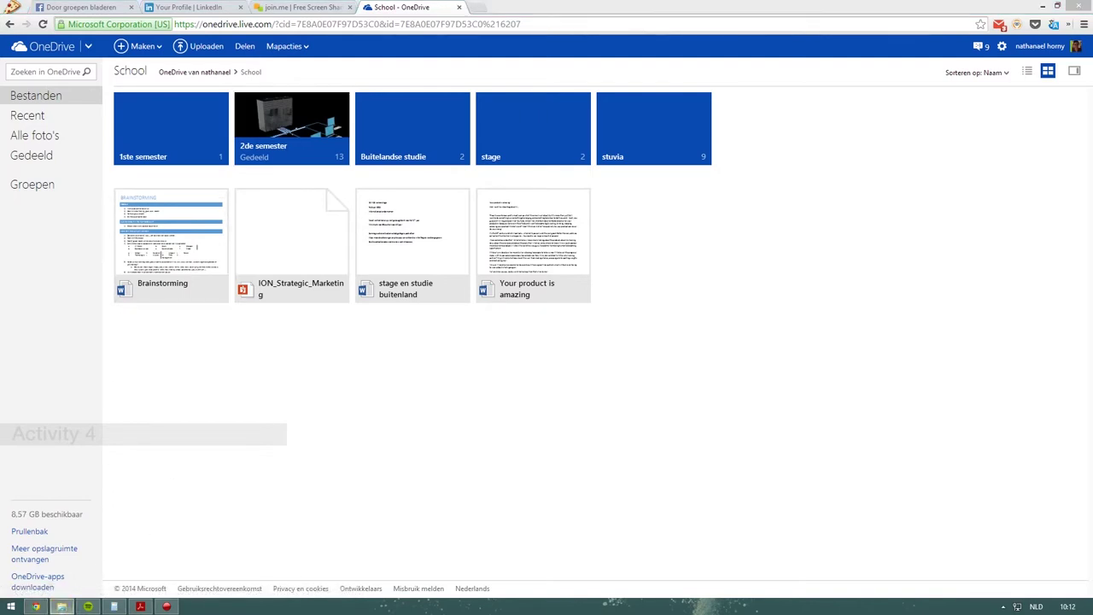
Step: Switch to File Explorer and open the local SkyDrive folder
{"action": "left_click", "coordinate": [62, 606]}
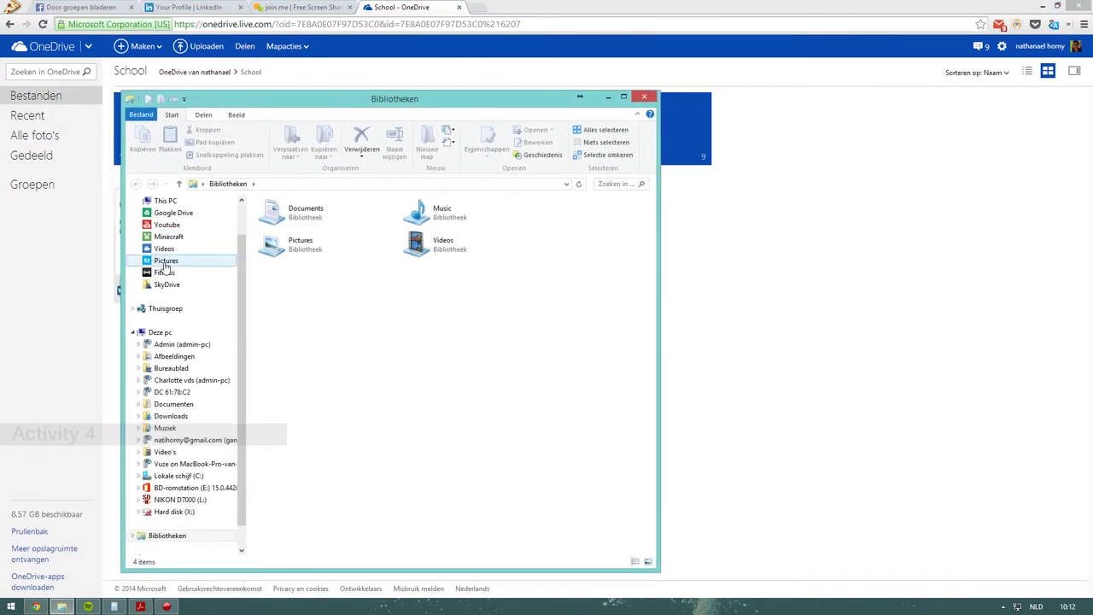
{"action": "left_click", "coordinate": [167, 285]}
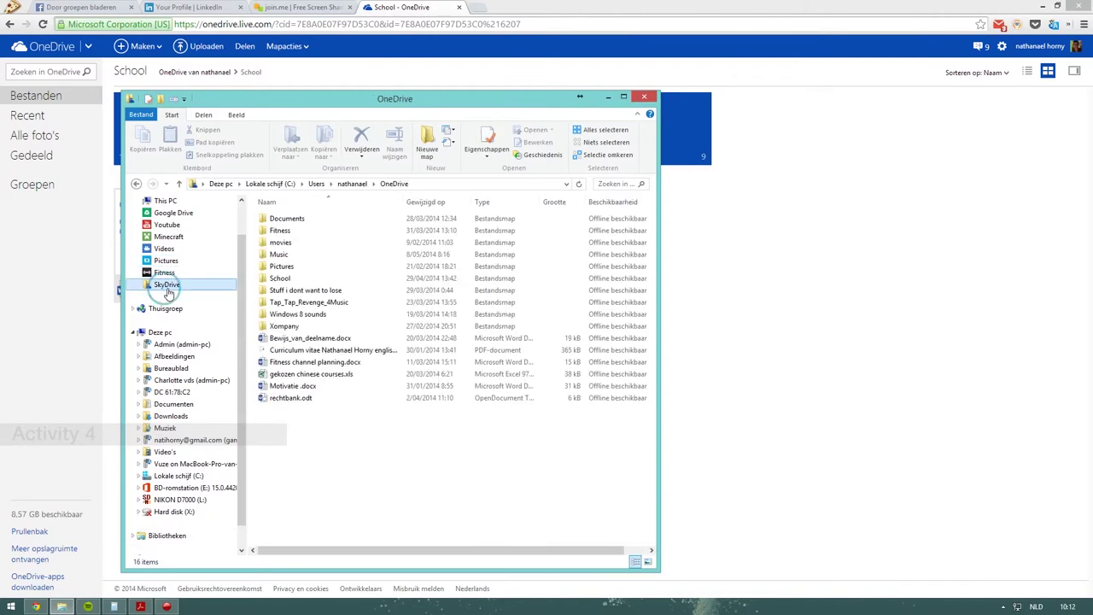
Step: Browse the local OneDrive folder through School and 2de semester to Taken, and close File Explorer
{"action": "double_click", "coordinate": [289, 281]}
{"action": "double_click", "coordinate": [279, 229]}
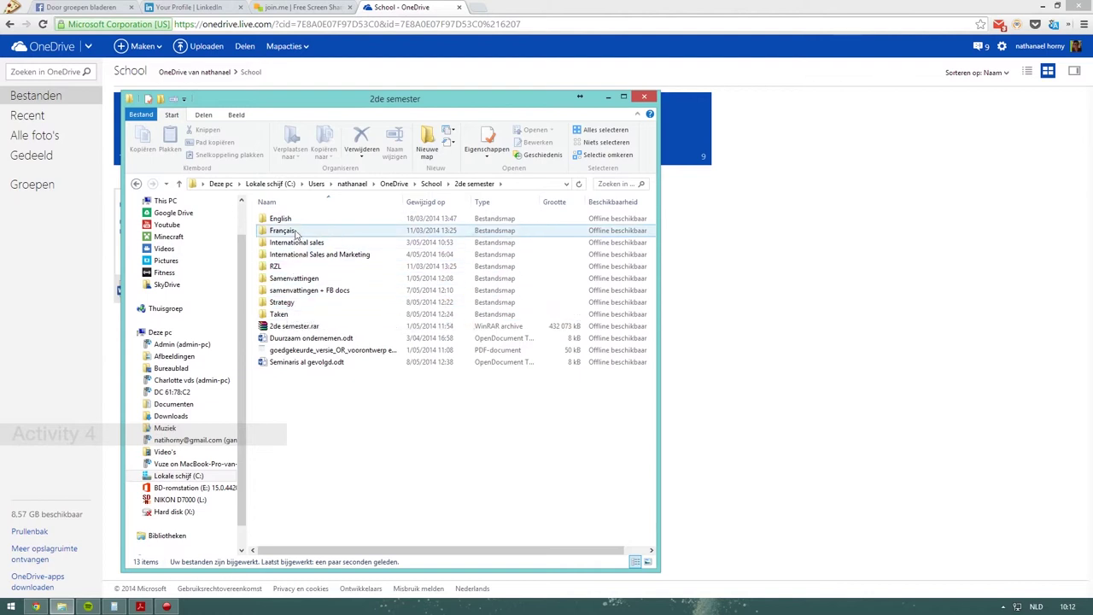
{"action": "double_click", "coordinate": [278, 314]}
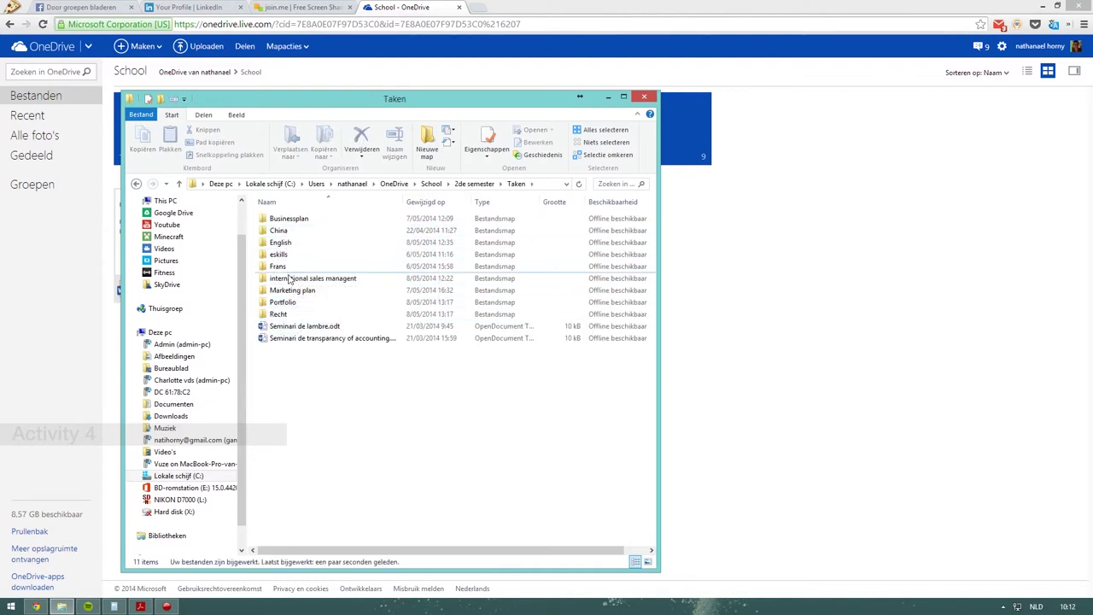
{"action": "left_click", "coordinate": [643, 99]}
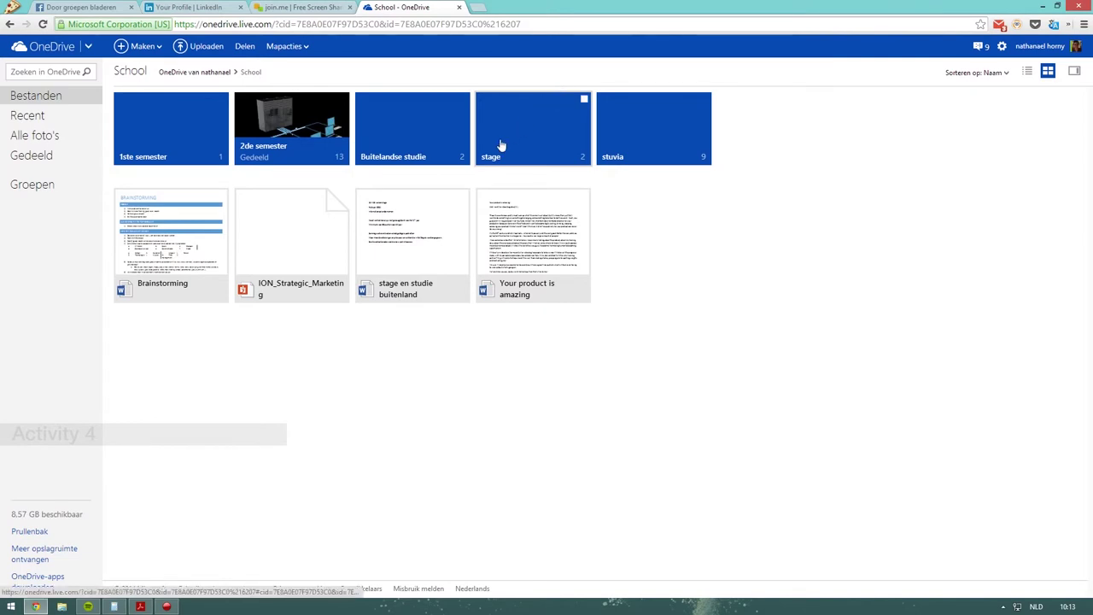
Step: On the OneDrive website, go through 2de semester and Taken to Recht, and open the Verslag bezoek gerechtsgebouw Rabot document for viewing
{"action": "left_click", "coordinate": [322, 133]}
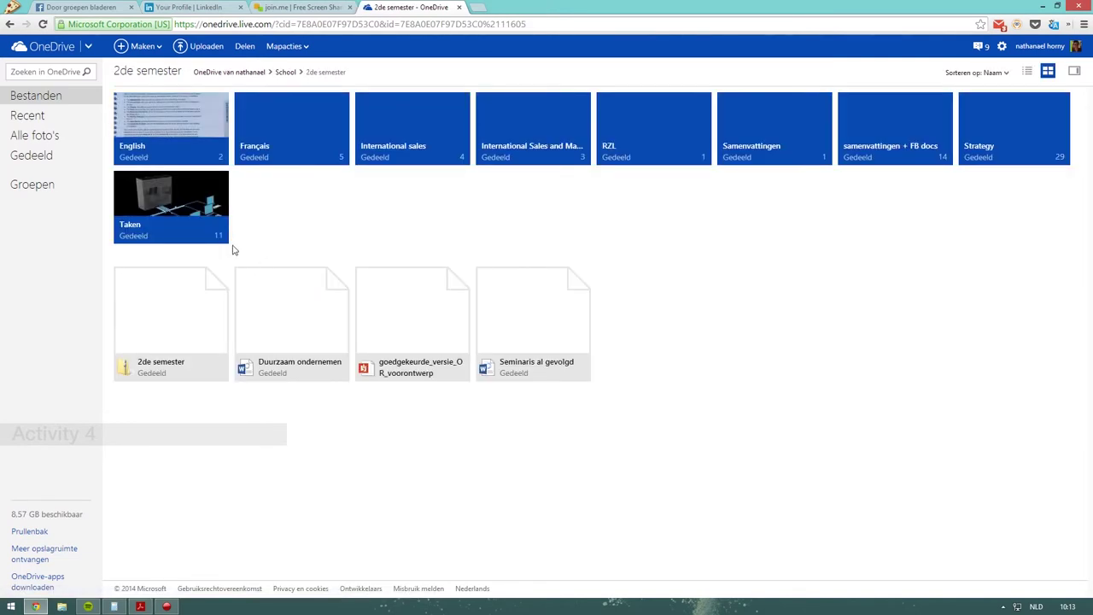
{"action": "left_click", "coordinate": [213, 214]}
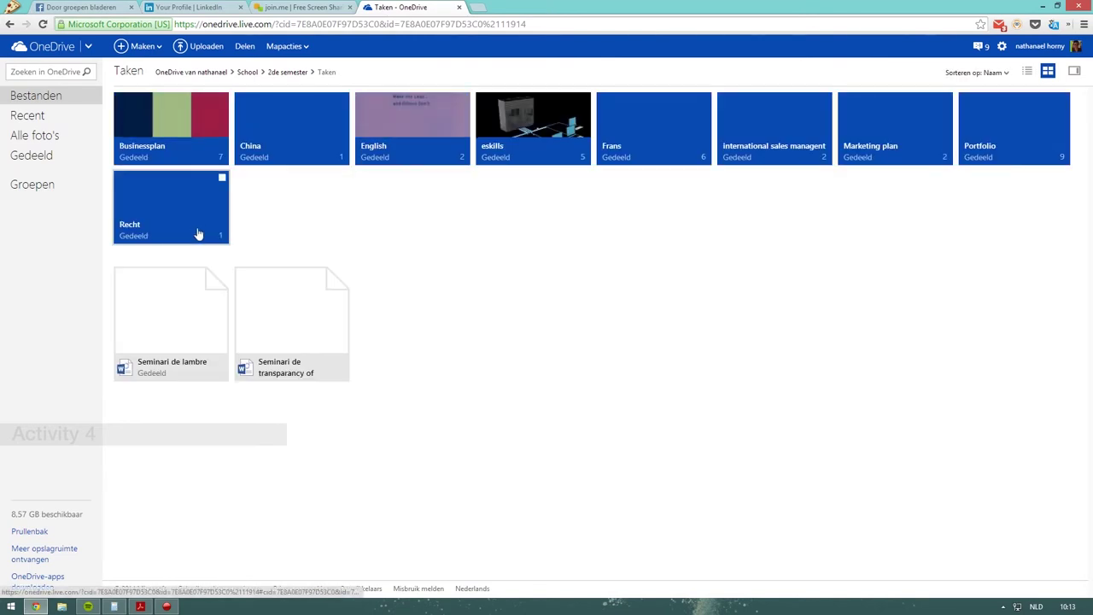
{"action": "left_click", "coordinate": [180, 200]}
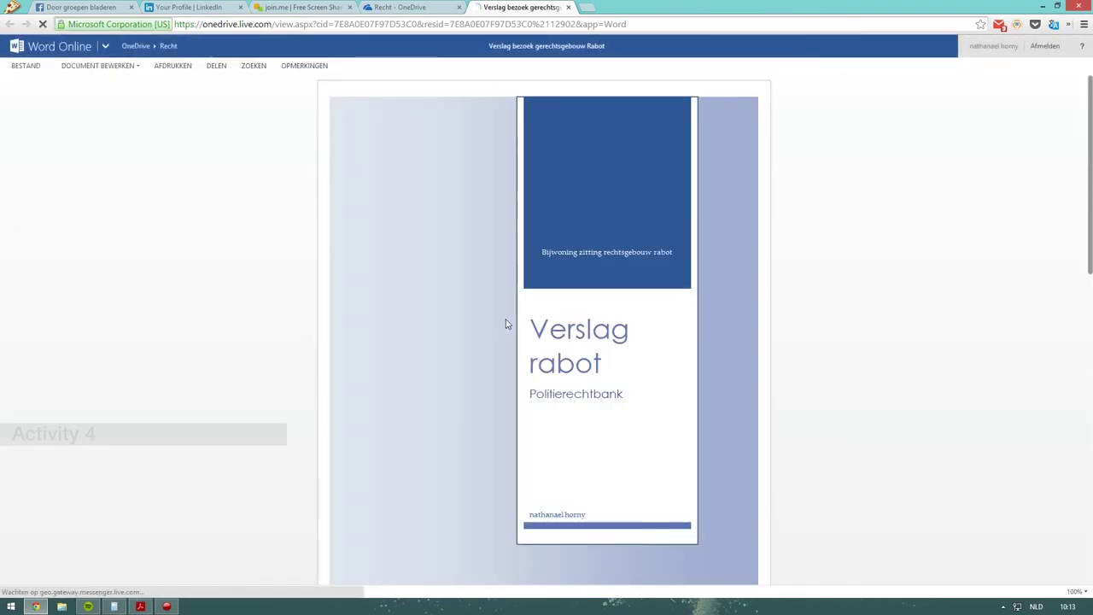
{"action": "scroll", "coordinate": [505, 325], "scroll_direction": "down", "scroll_amount": 8}
{"action": "scroll", "coordinate": [491, 316], "scroll_direction": "up", "scroll_amount": 10}
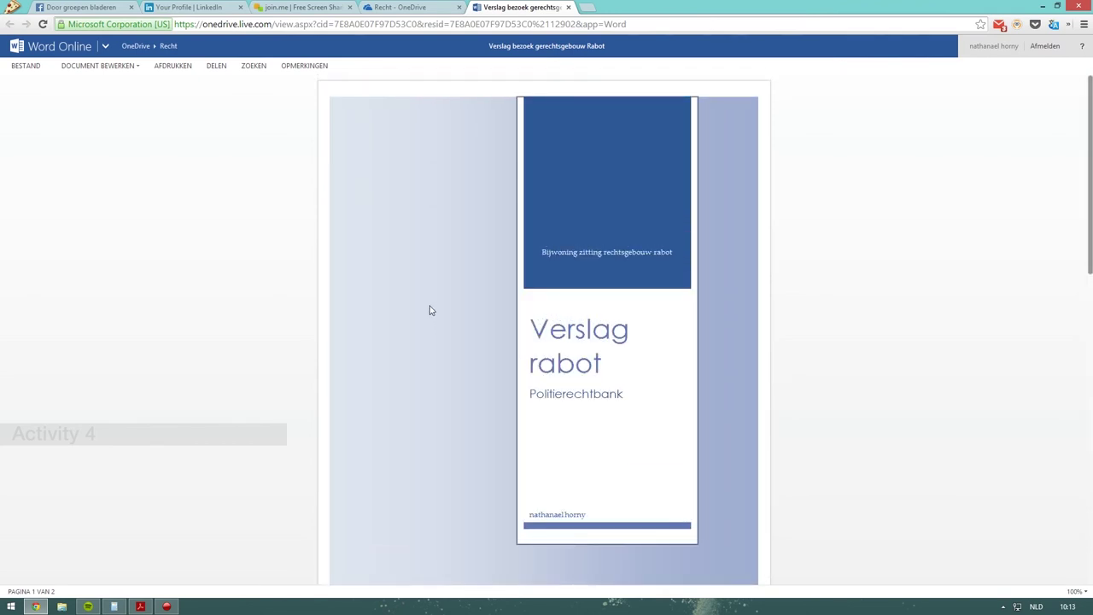
{"action": "scroll", "coordinate": [417, 273], "scroll_direction": "down", "scroll_amount": 1}
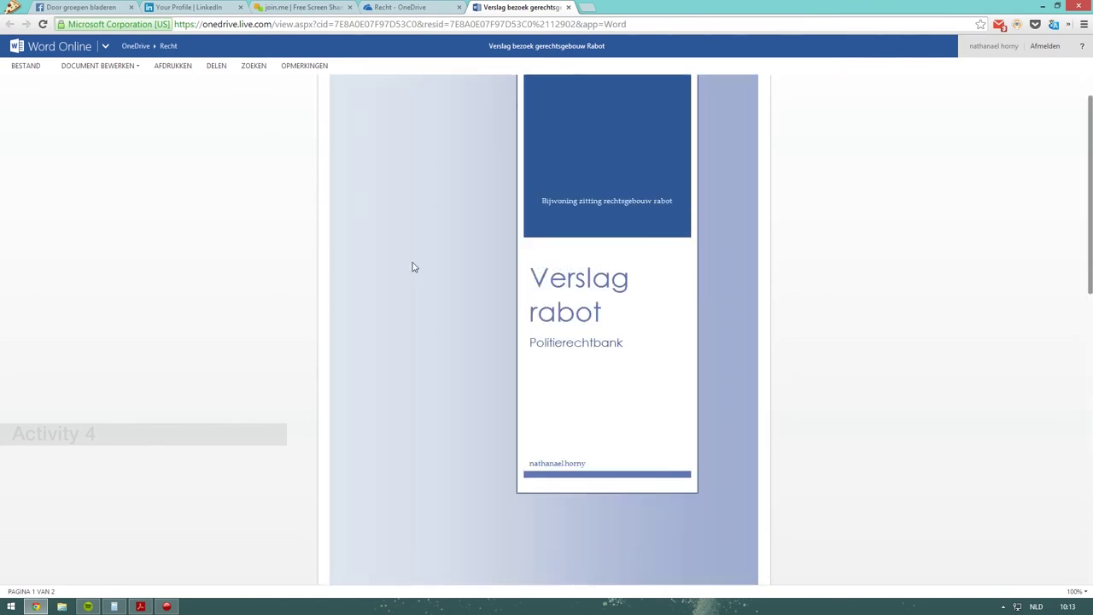
Step: Open the document for editing in Word Online instead of desktop Word, dismissing the external protocol request and always allowing Microsoft Office on this site
{"action": "left_click", "coordinate": [77, 68]}
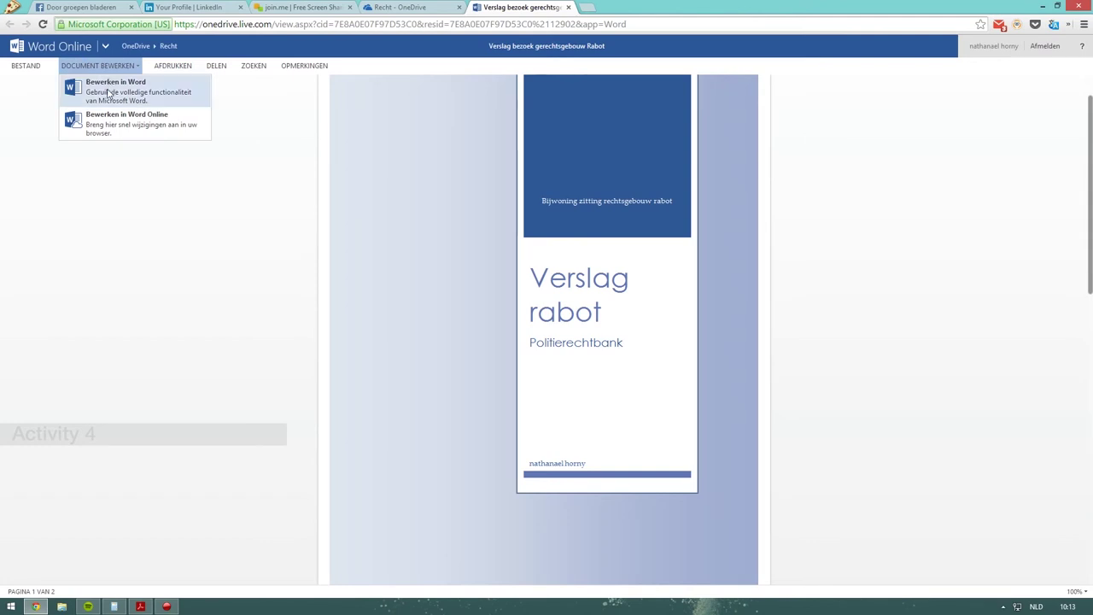
{"action": "left_click", "coordinate": [108, 92]}
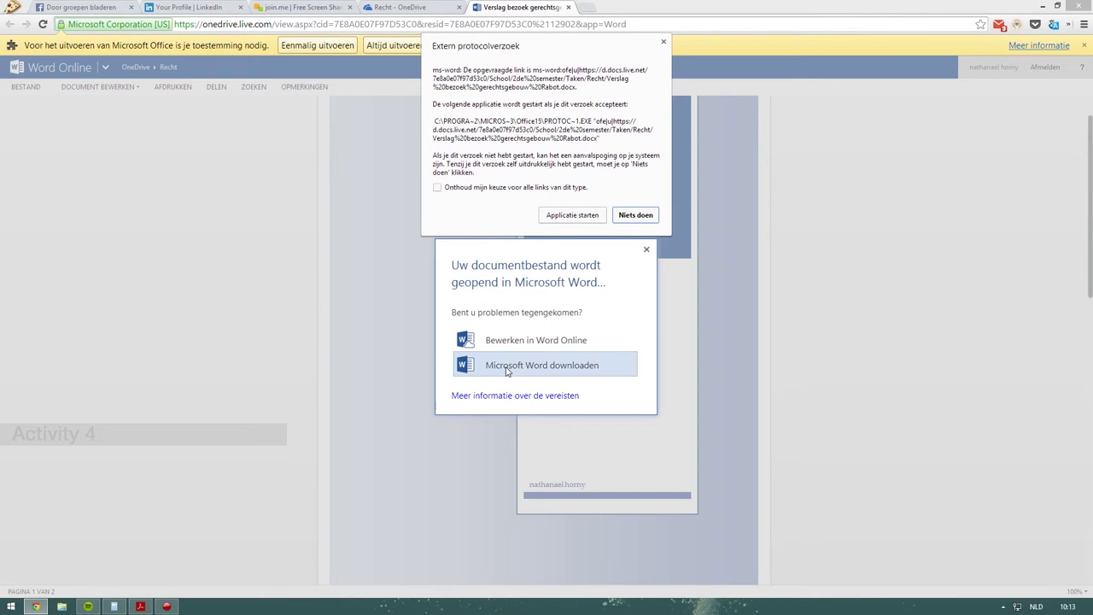
{"action": "left_click", "coordinate": [513, 340]}
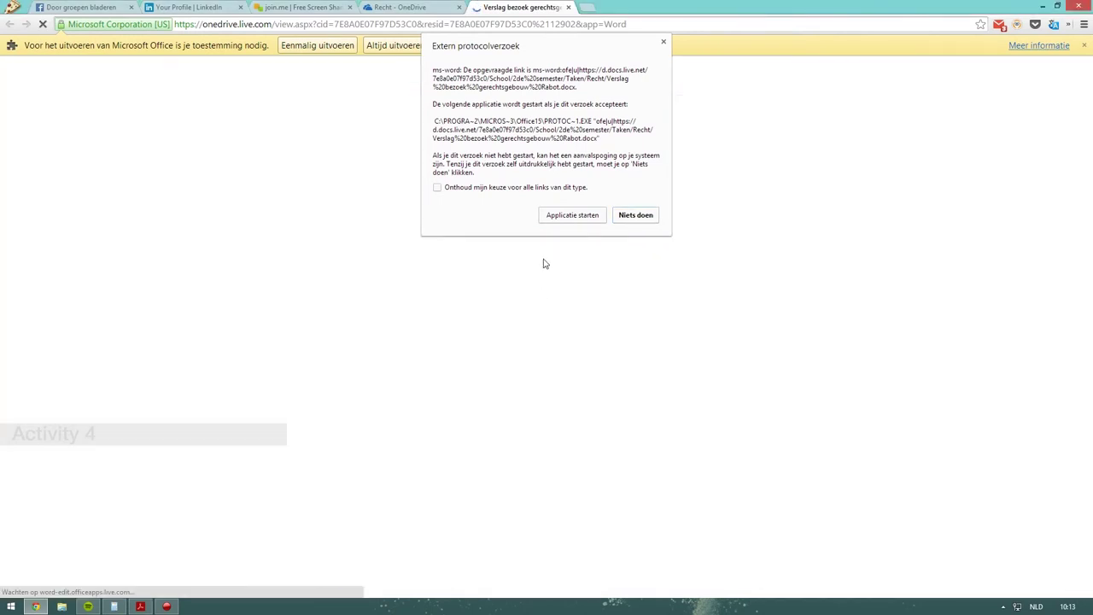
{"action": "left_click", "coordinate": [665, 43]}
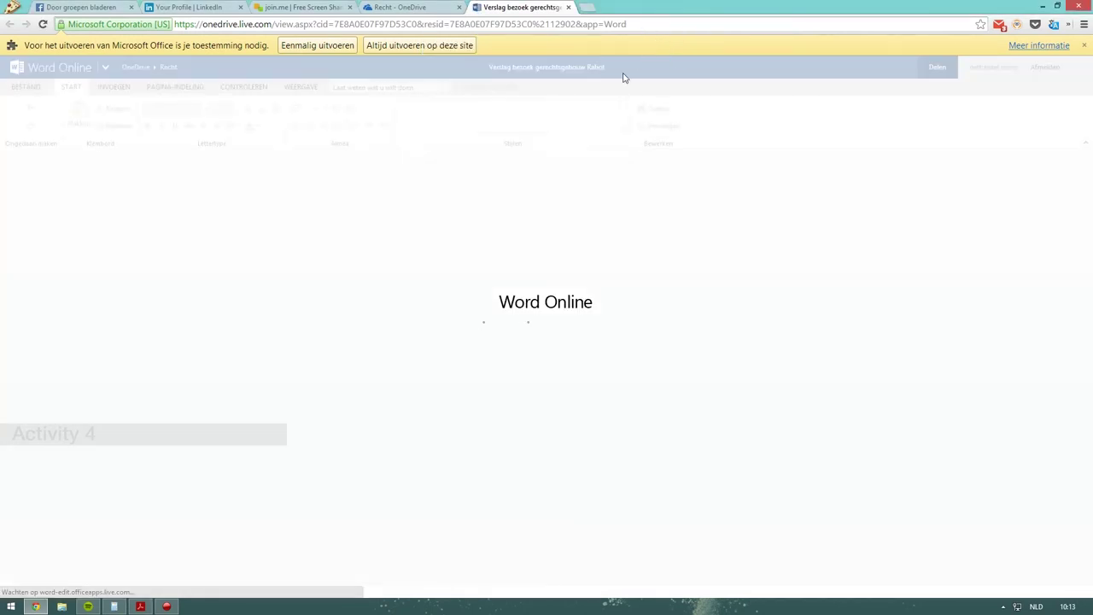
{"action": "left_click", "coordinate": [411, 48]}
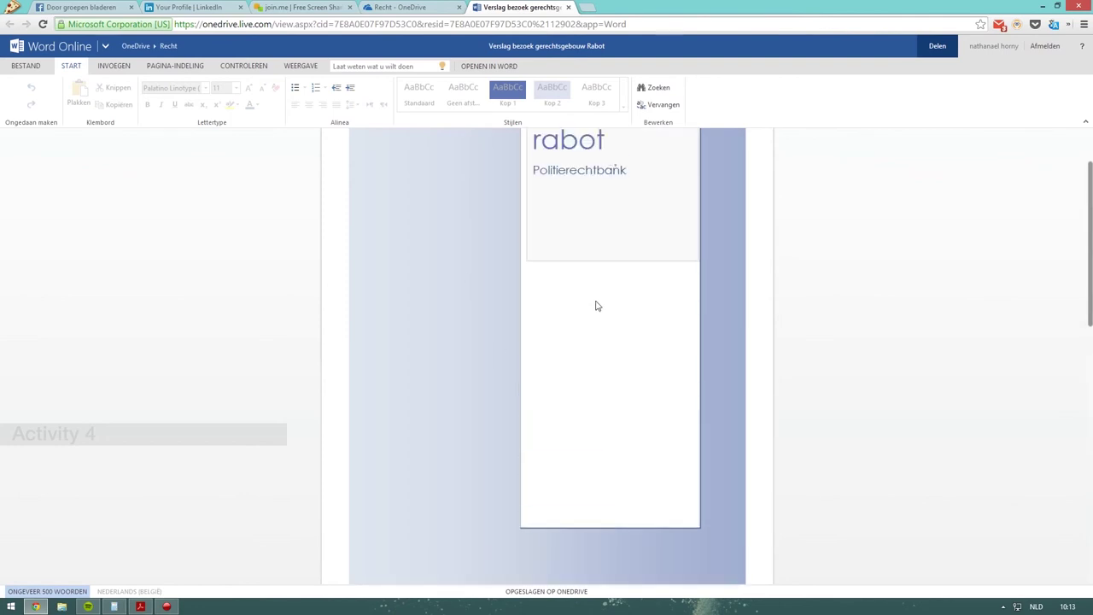
Step: Look through the report's body text in the editor, placing the cursor at the end of the paragraph ending in "wonen."
{"action": "scroll", "coordinate": [590, 264], "scroll_direction": "down", "scroll_amount": 4}
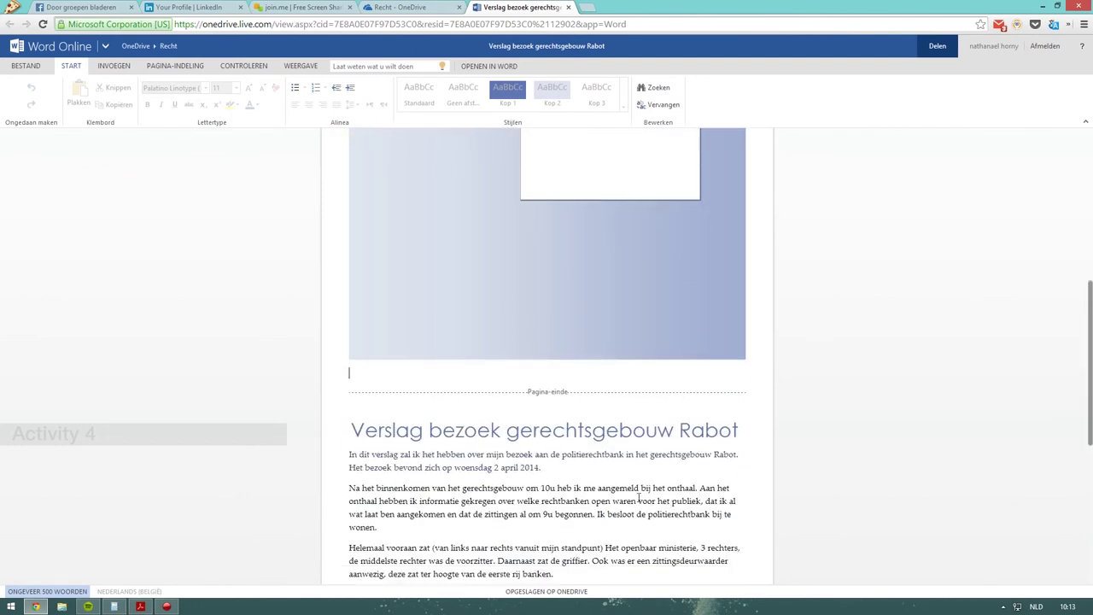
{"action": "scroll", "coordinate": [639, 498], "scroll_direction": "down", "scroll_amount": 3}
{"action": "left_click", "coordinate": [419, 265]}
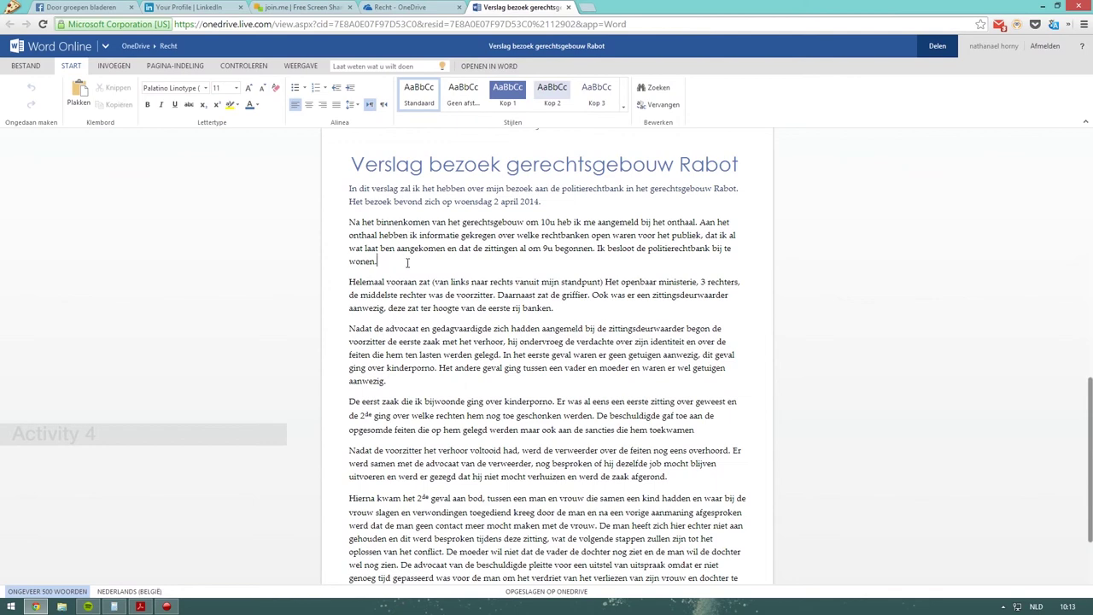
{"action": "scroll", "coordinate": [407, 262], "scroll_direction": "down", "scroll_amount": 1}
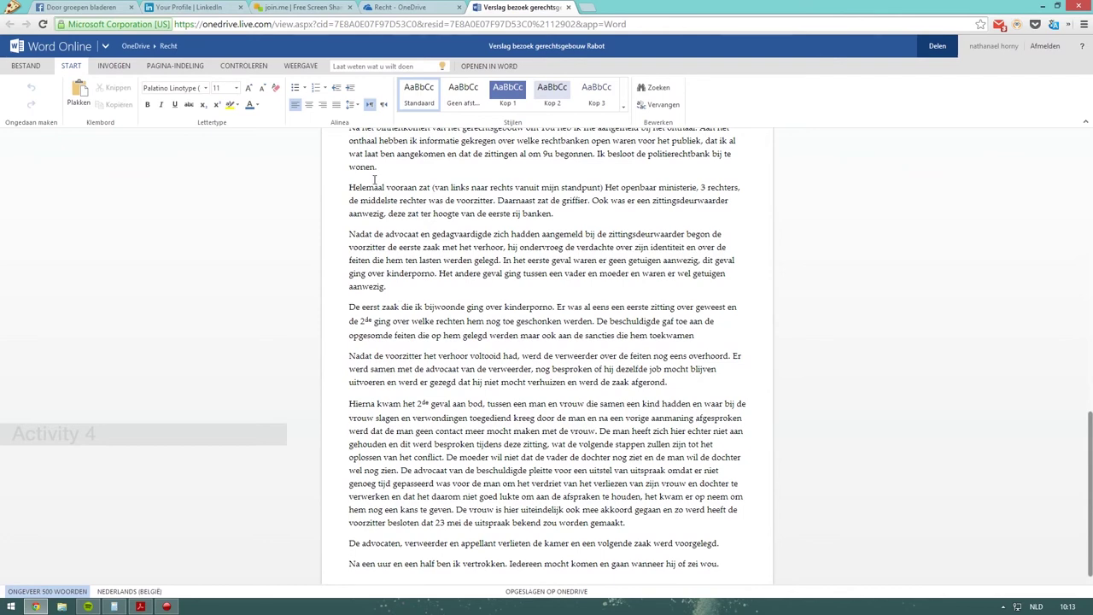
{"action": "scroll", "coordinate": [374, 180], "scroll_direction": "up", "scroll_amount": 1}
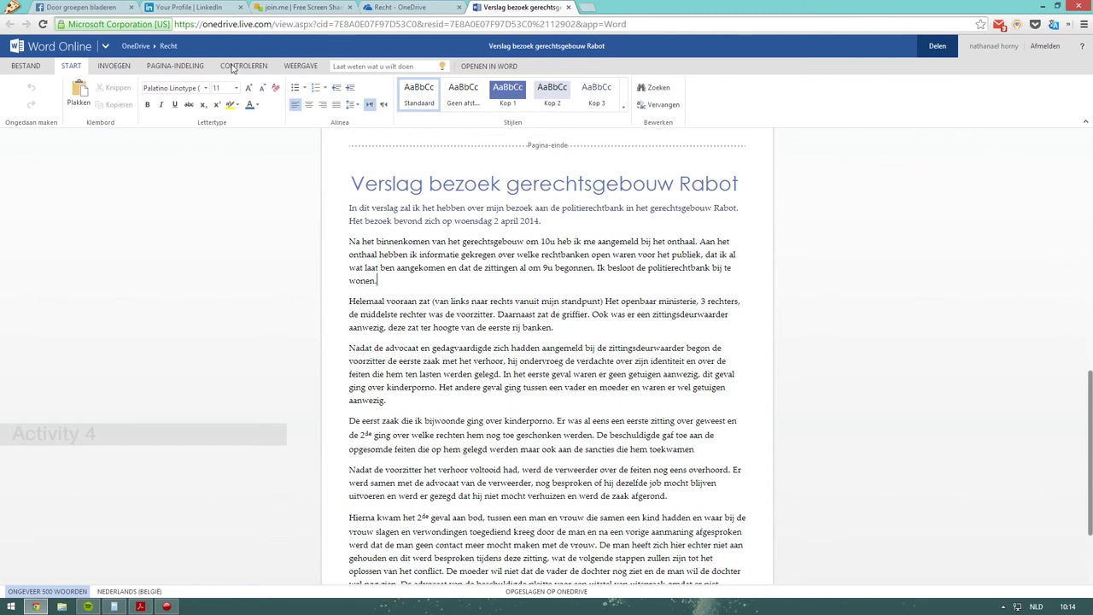
Step: Check the document's sharing options (Delen) and return to the document text
{"action": "left_click", "coordinate": [28, 66]}
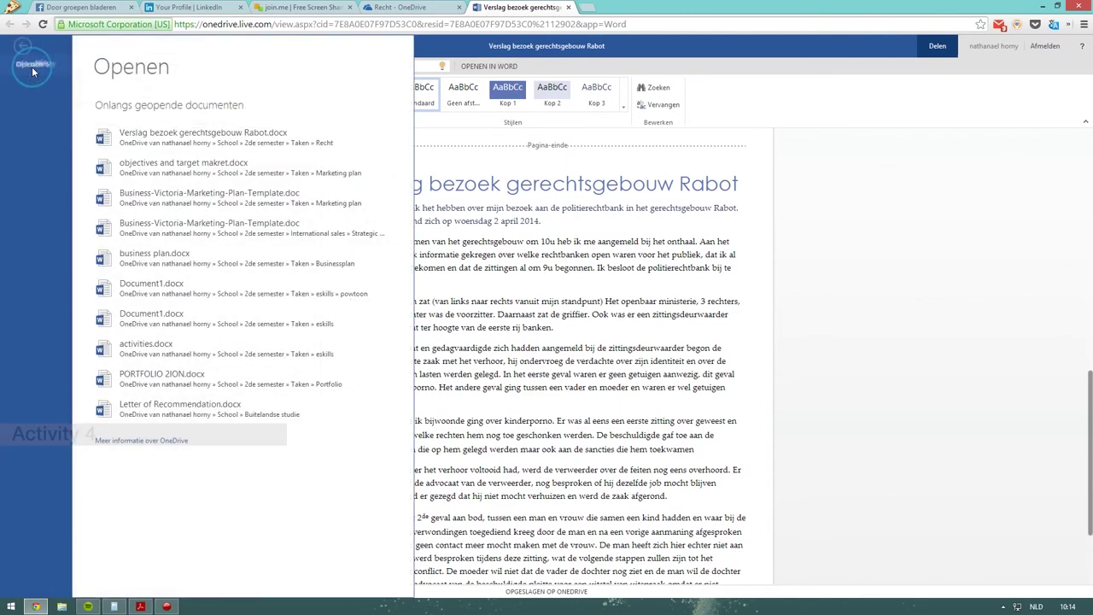
{"action": "left_click", "coordinate": [24, 215]}
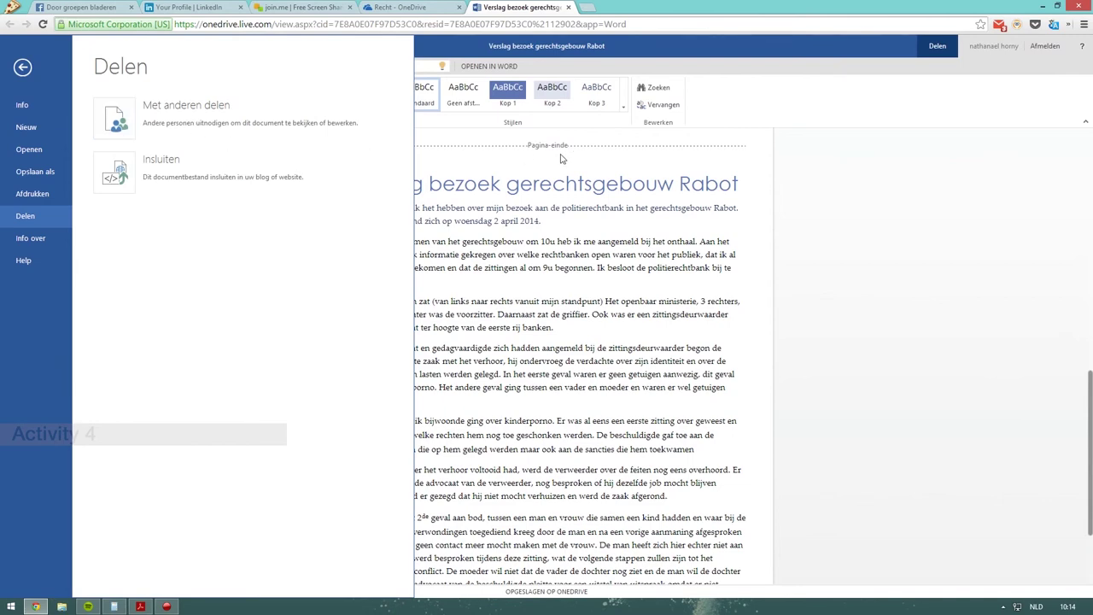
{"action": "left_click", "coordinate": [524, 182]}
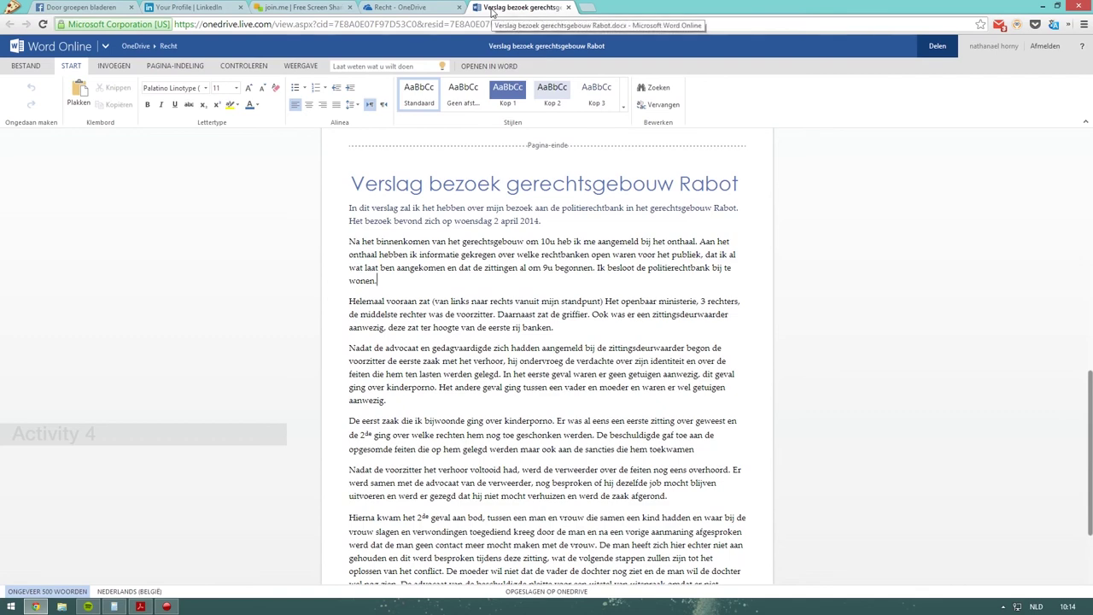
Step: Close the Word Online, OneDrive, join.me and Facebook tabs, keeping only the LinkedIn profile open
{"action": "middle_click", "coordinate": [492, 10]}
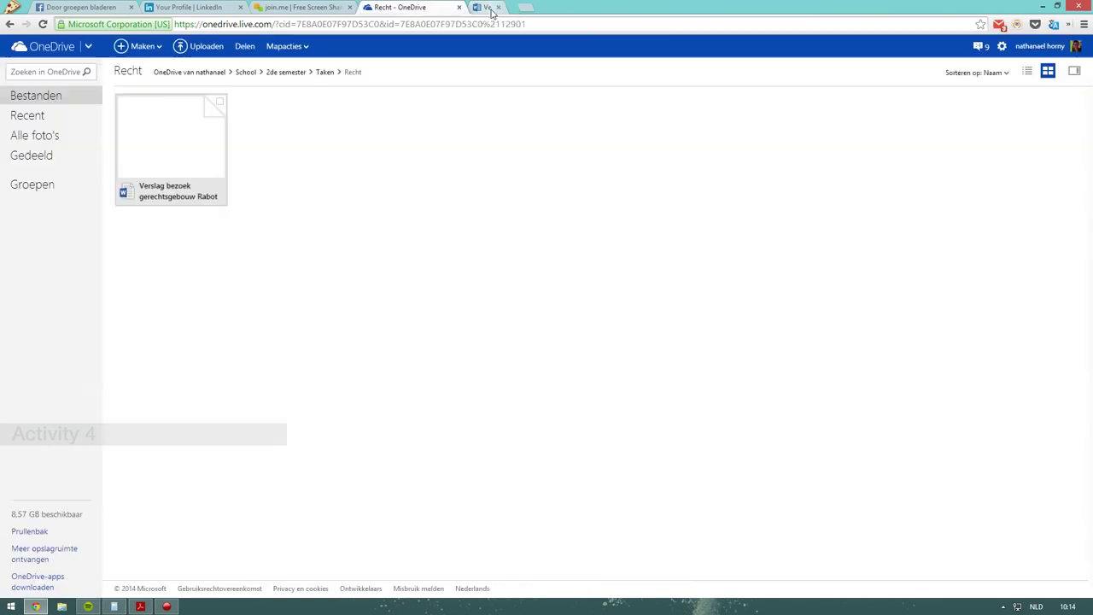
{"action": "middle_click", "coordinate": [430, 6]}
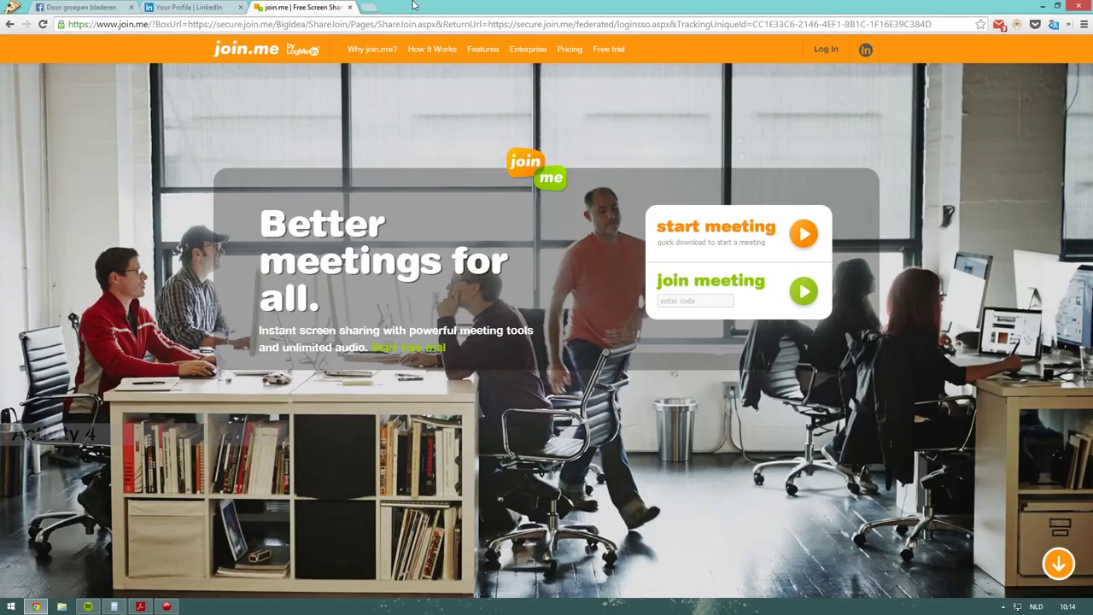
{"action": "middle_click", "coordinate": [330, 6]}
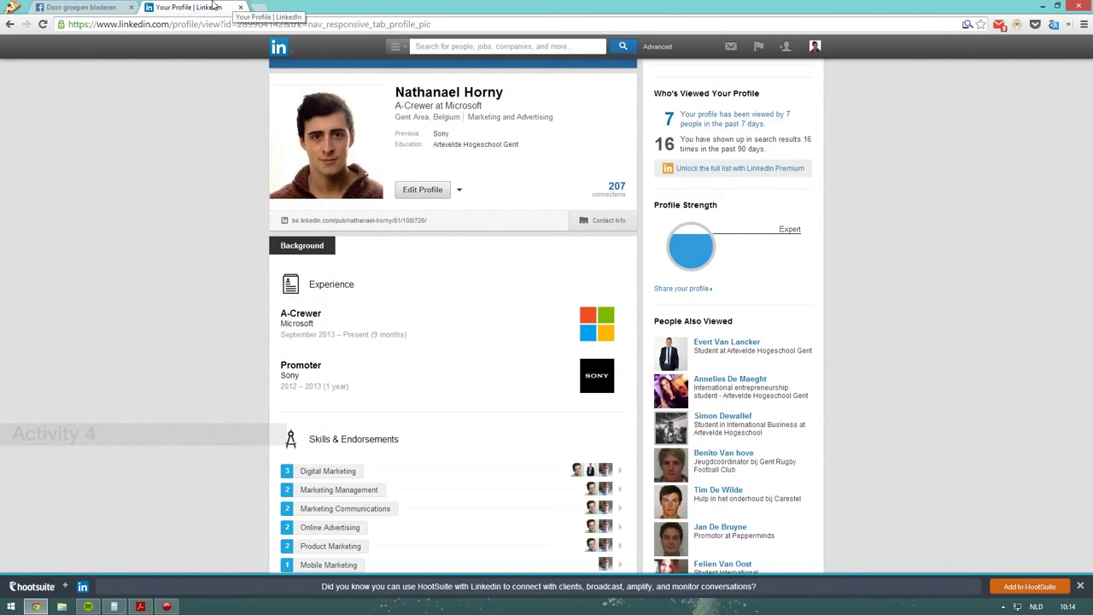
{"action": "middle_click", "coordinate": [101, 6]}
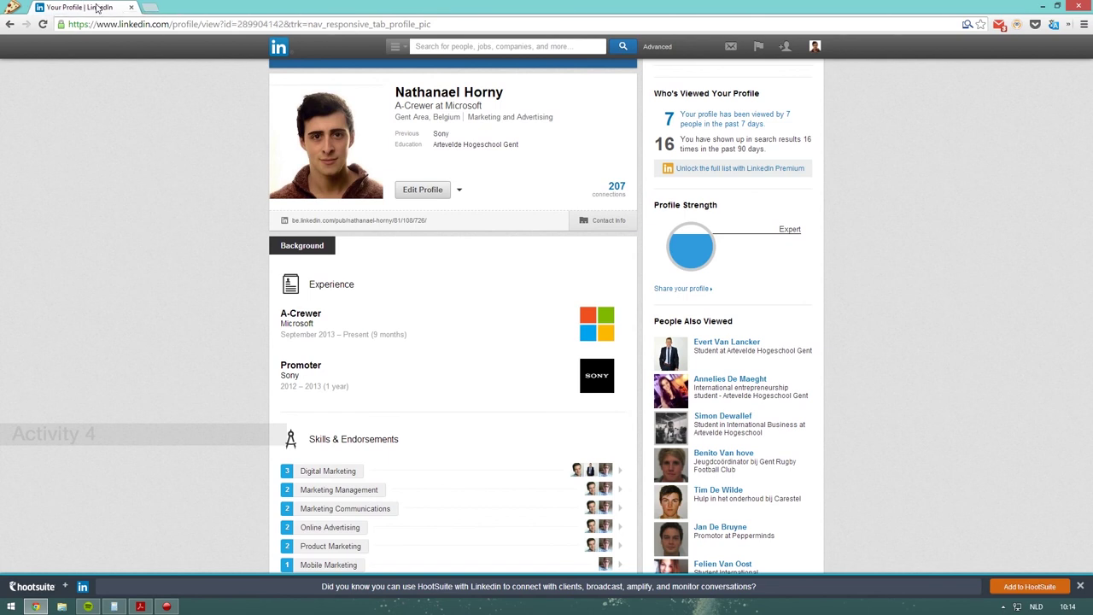